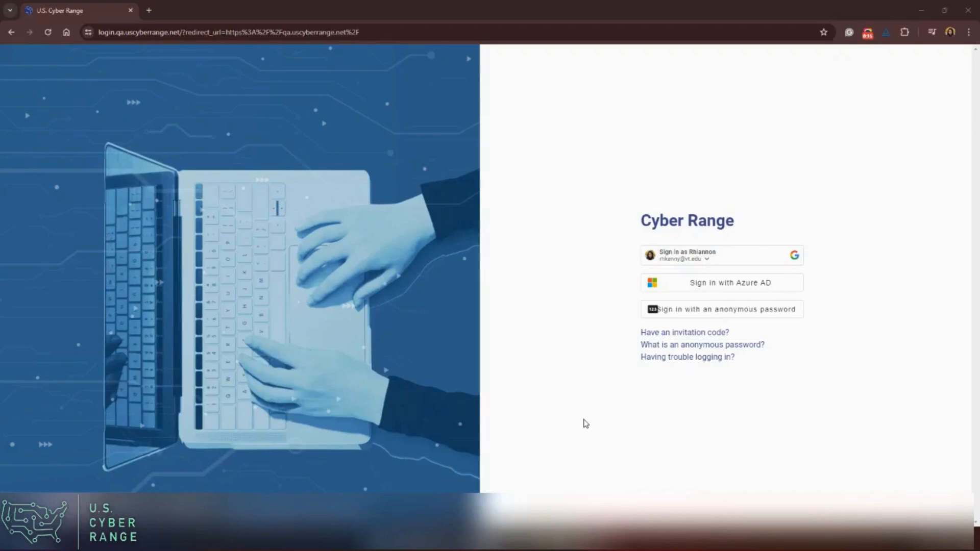
# Sign in with the Google account and open the form for creating a new course
pyautogui.click(713, 260)
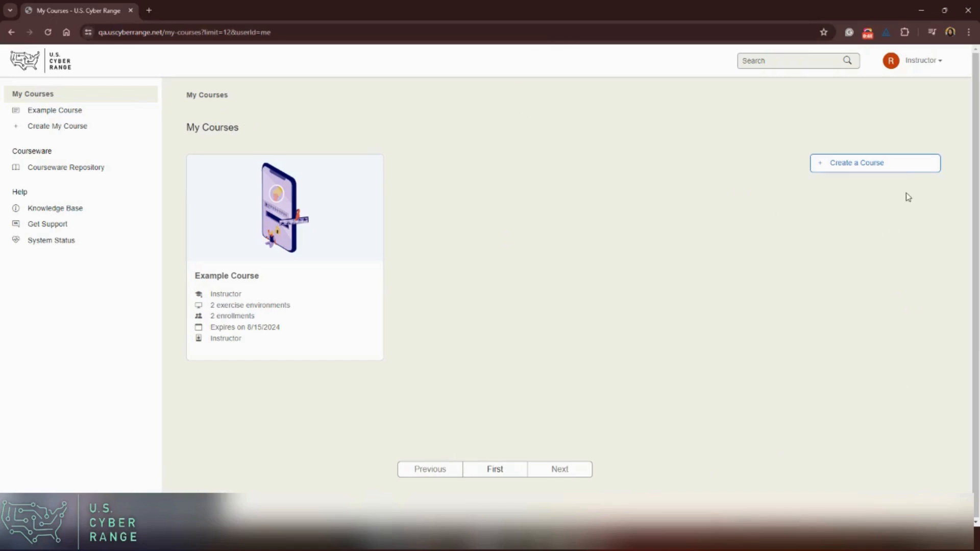
pyautogui.click(892, 166)
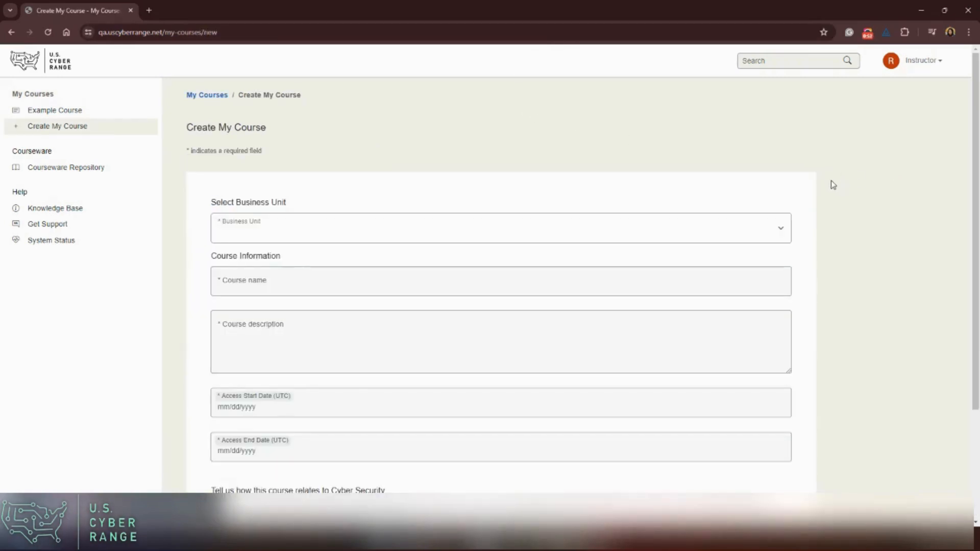
# Examine the new course form's business unit choices, course information, access dates and justification field, and return to the My Courses overview
pyautogui.scroll(-3, 403, 139)
pyautogui.click(266, 86)
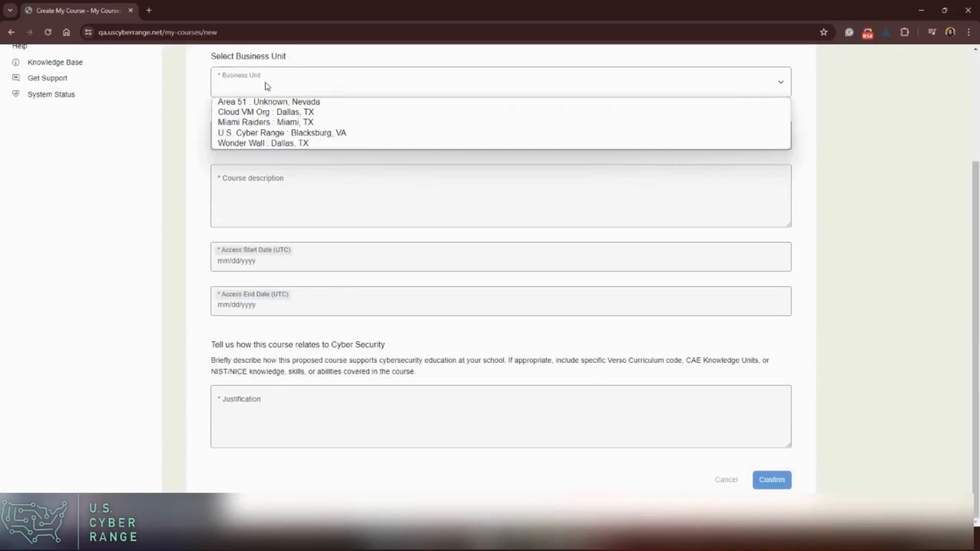
pyautogui.click(265, 85)
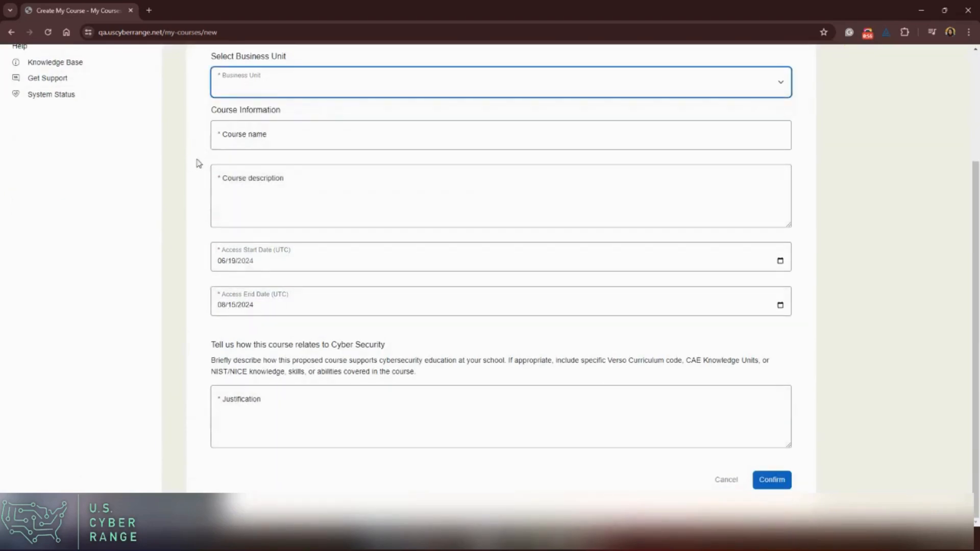
pyautogui.click(235, 137)
pyautogui.click(259, 198)
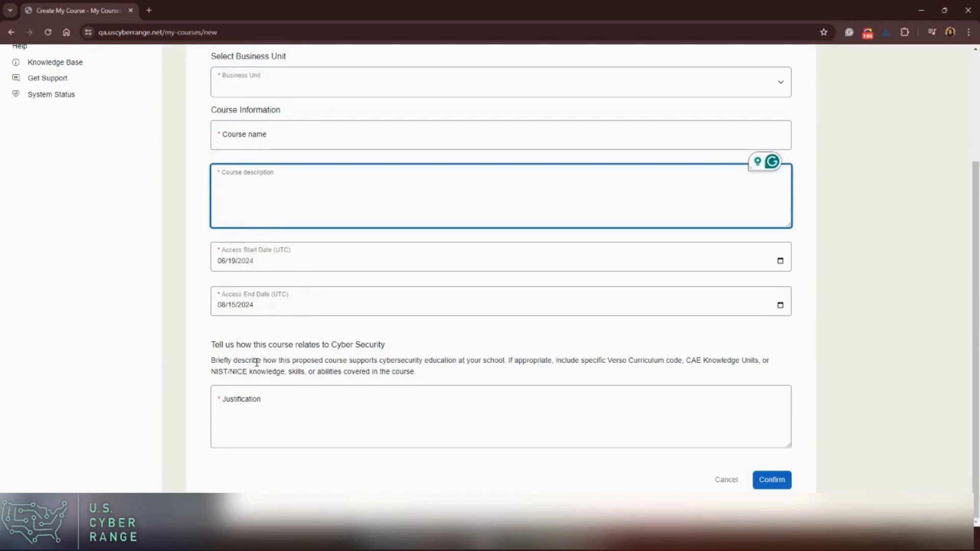
pyautogui.scroll(3, 282, 360)
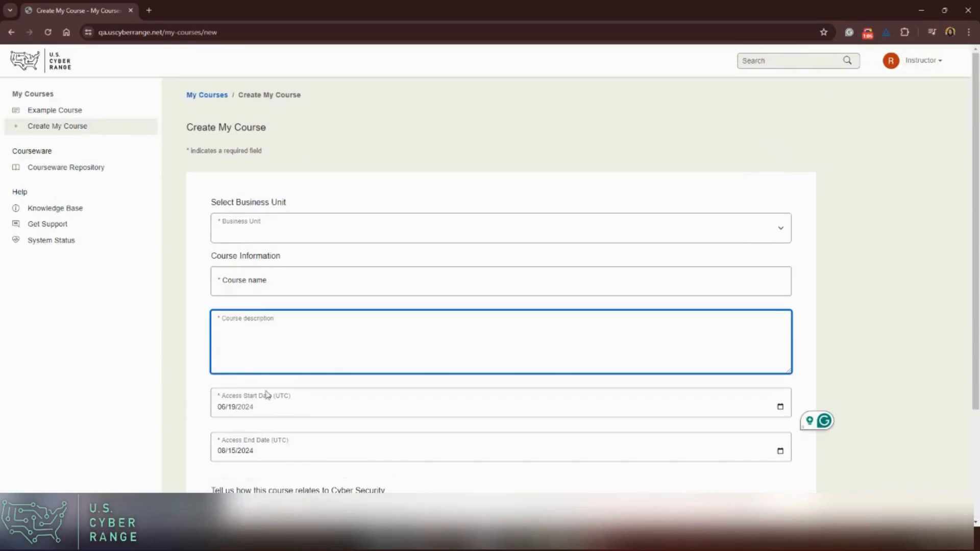
pyautogui.scroll(-3, 190, 351)
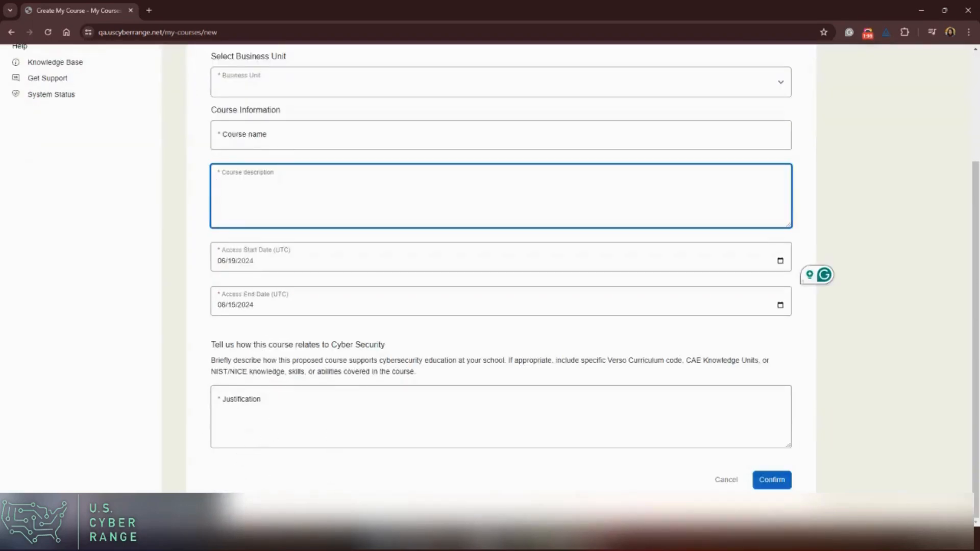
pyautogui.scroll(3, 793, 485)
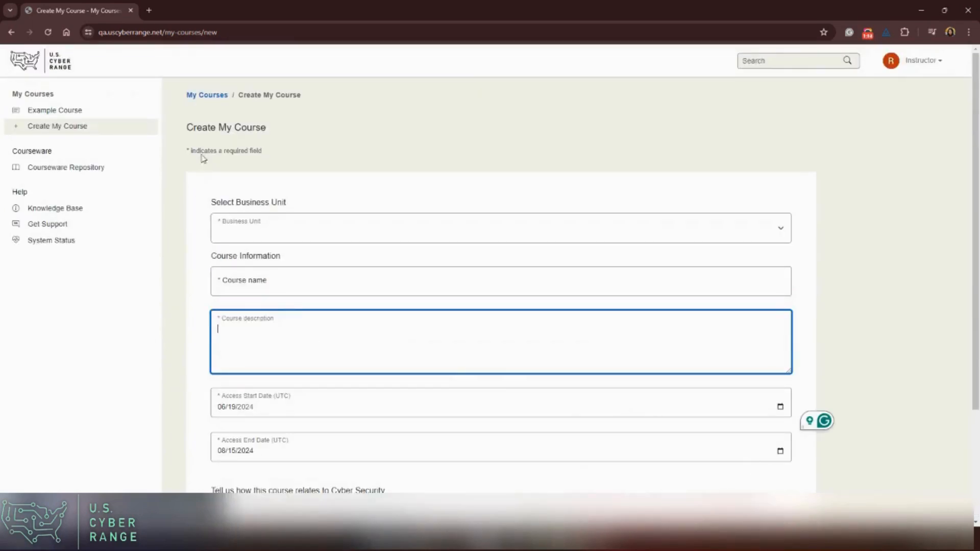
pyautogui.click(204, 95)
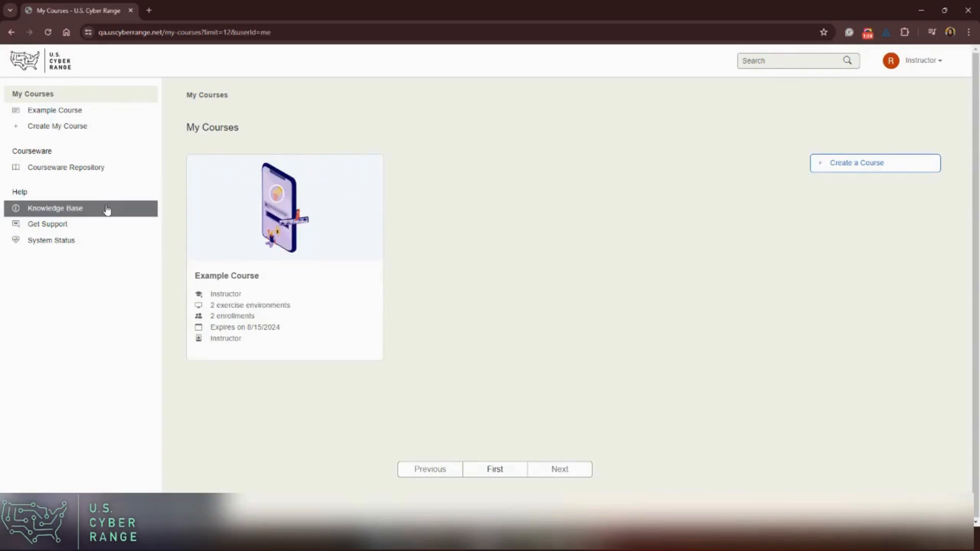
# View the support request form and the system status page, and return to the My Courses overview
pyautogui.click(109, 224)
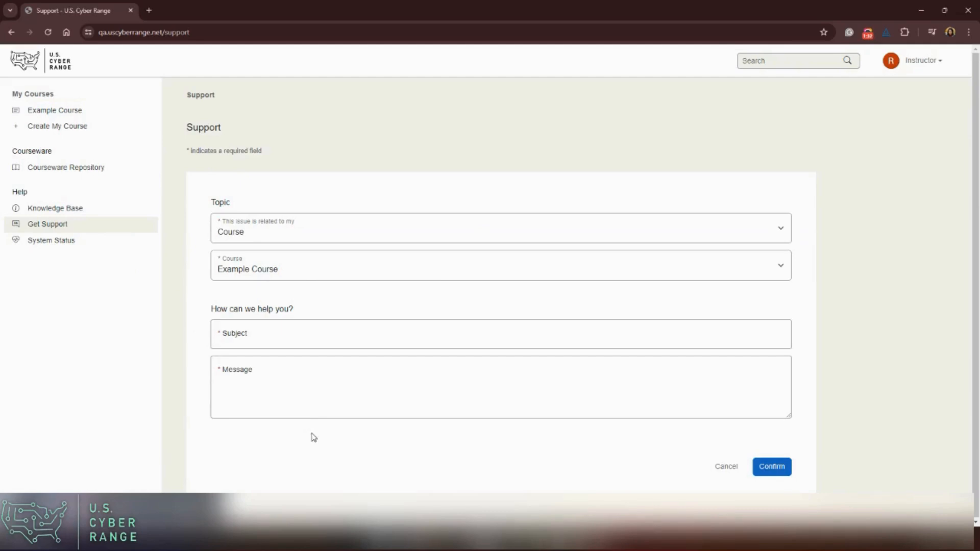
pyautogui.click(84, 241)
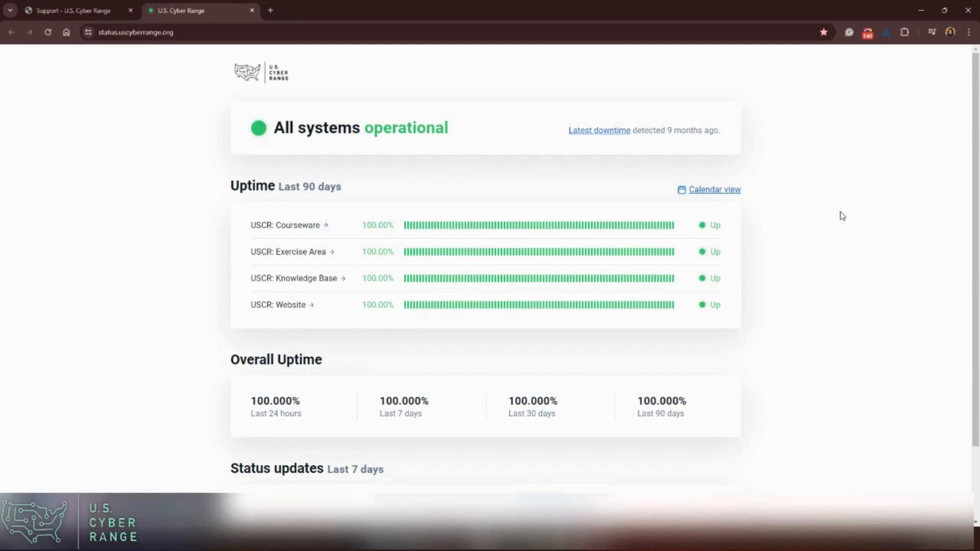
pyautogui.click(251, 10)
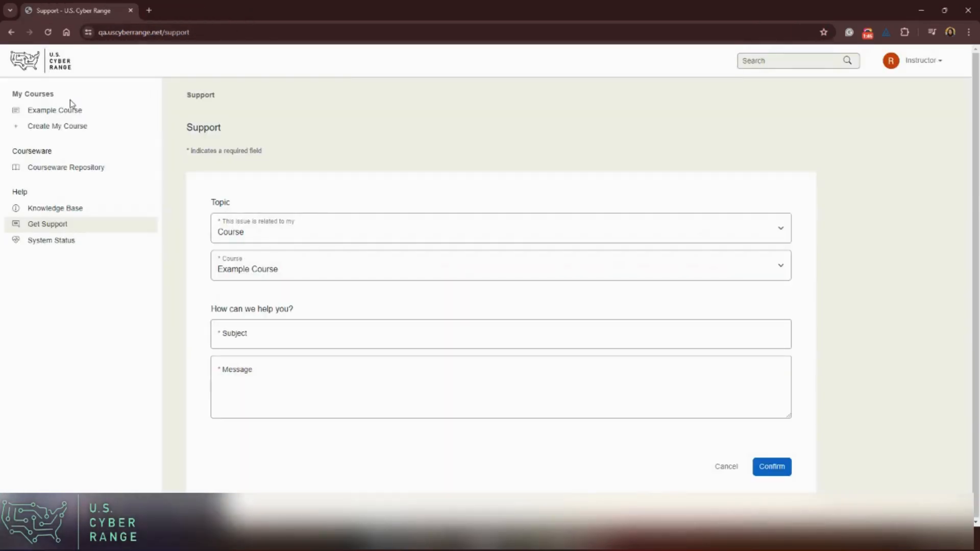
pyautogui.click(49, 95)
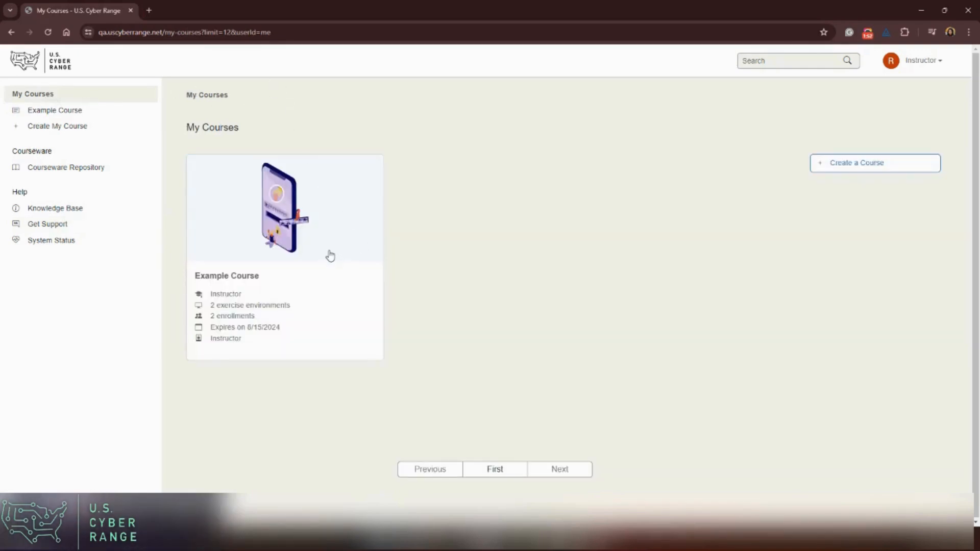
# Open Example Course, view its editable course information, and return to the course overview
pyautogui.click(329, 253)
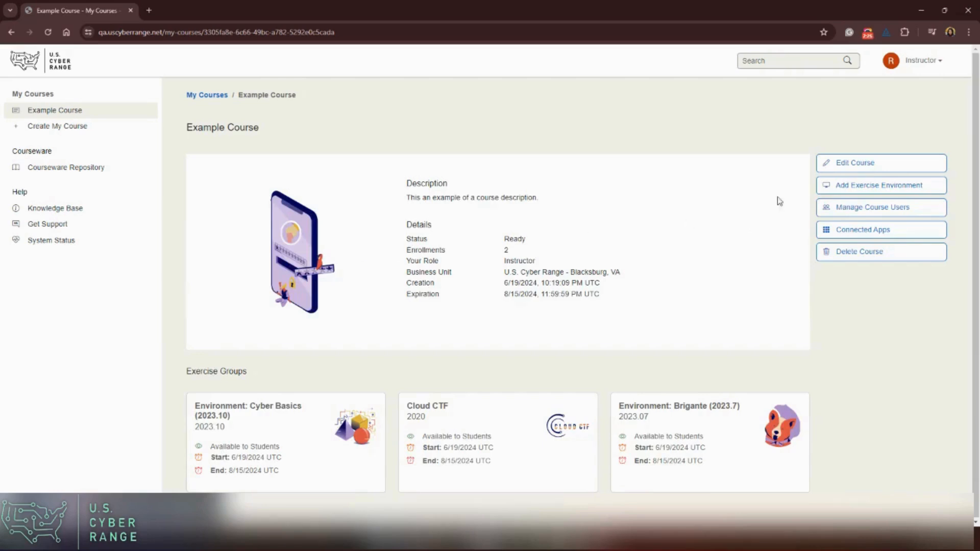
pyautogui.click(837, 162)
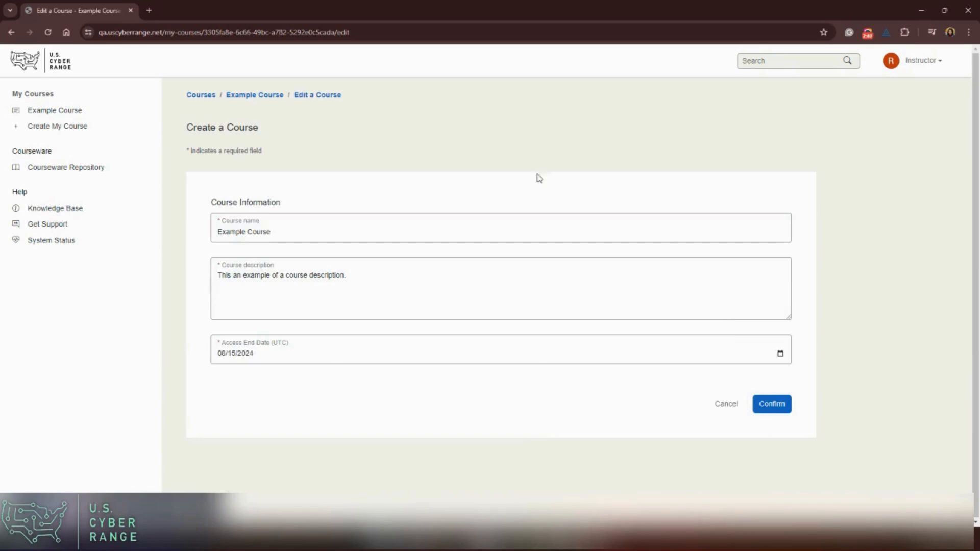
pyautogui.click(276, 96)
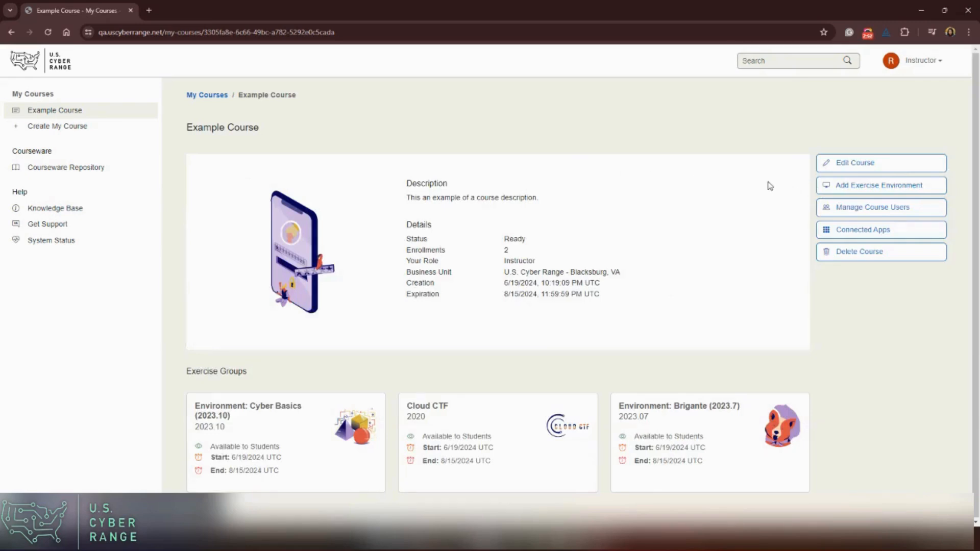
# Examine the Brigante exercise environment's setup form, including its availability dates and persistence option, and return to Example Course
pyautogui.click(834, 187)
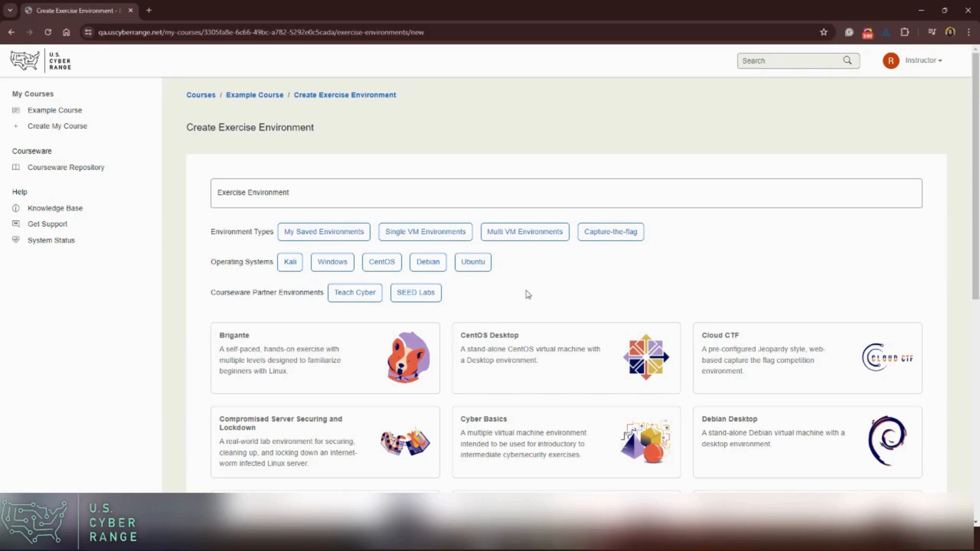
pyautogui.click(359, 357)
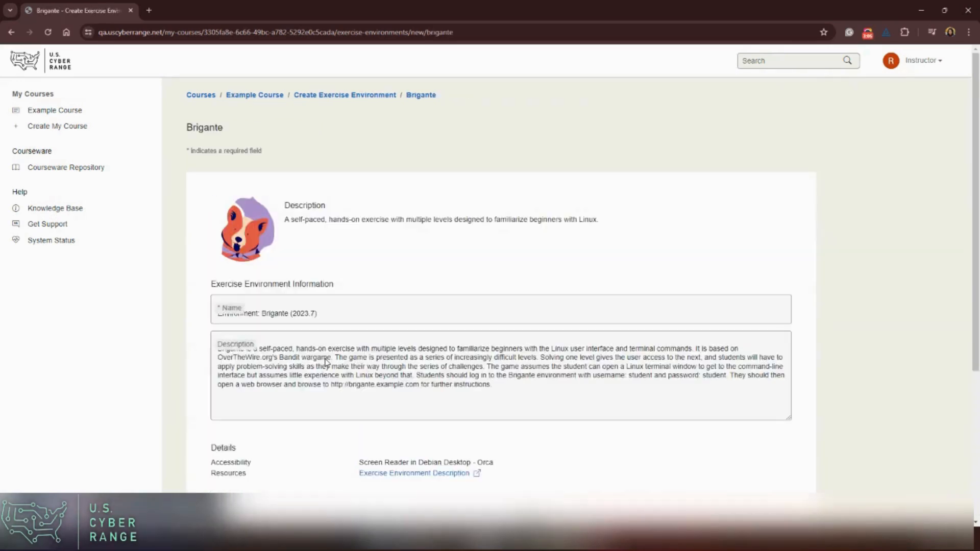
pyautogui.scroll(-3, 336, 306)
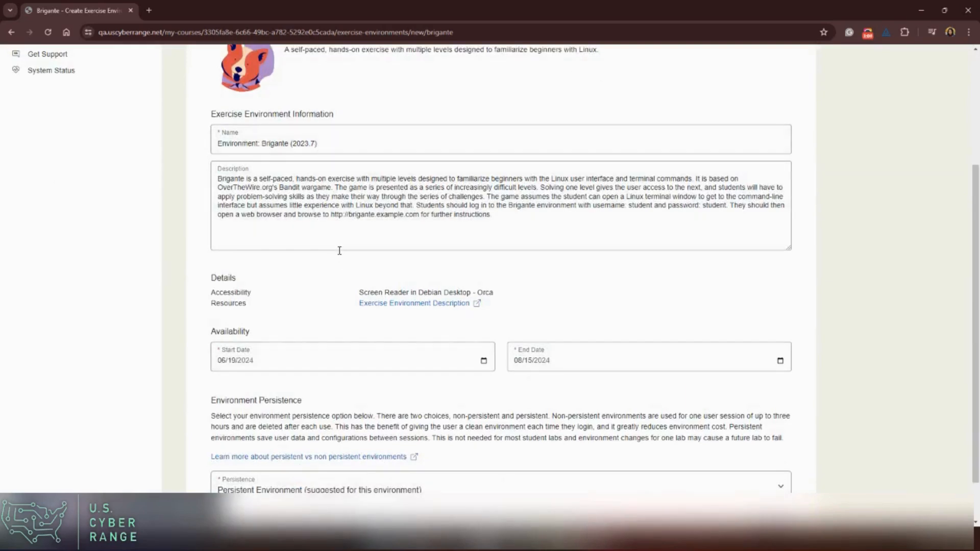
pyautogui.scroll(-1, 253, 347)
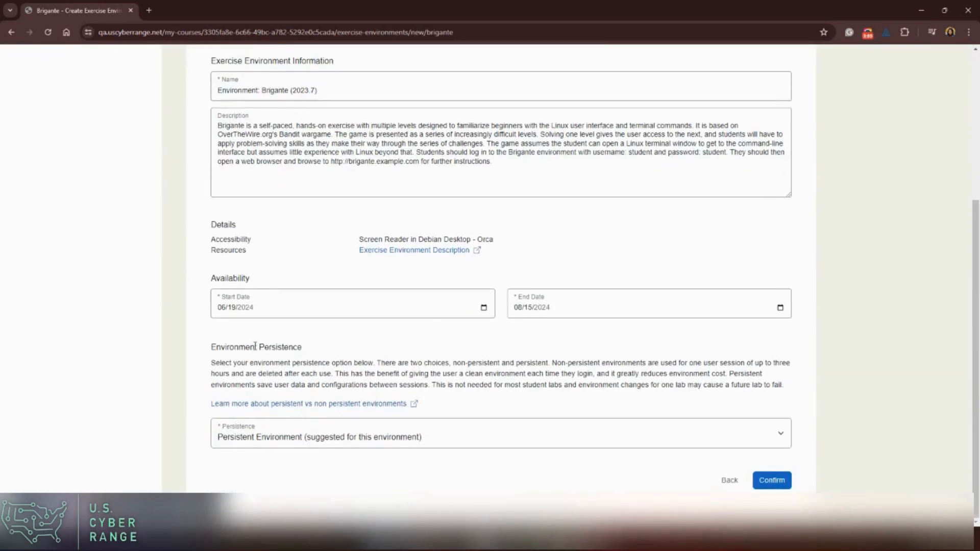
pyautogui.click(273, 448)
pyautogui.click(272, 446)
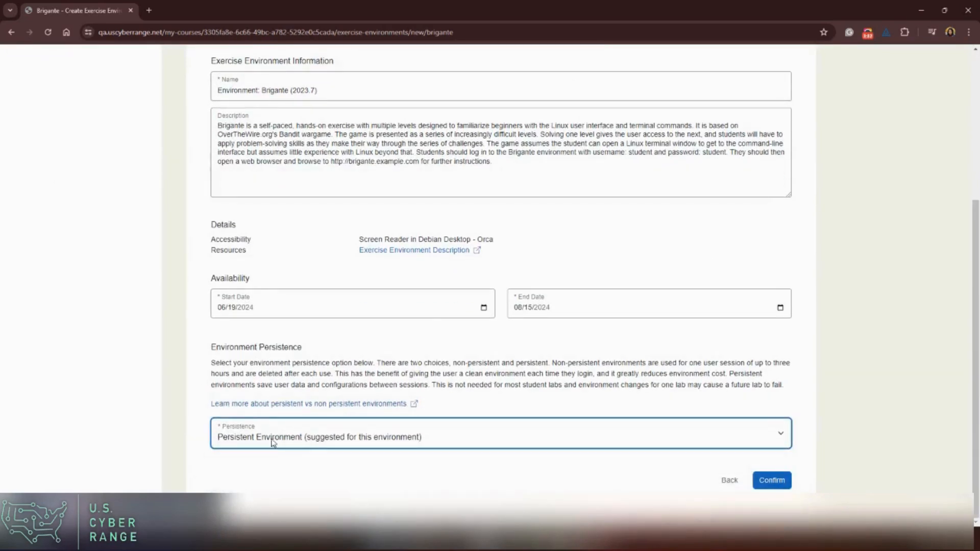
pyautogui.scroll(3, 448, 378)
pyautogui.scroll(-3, 451, 385)
pyautogui.click(772, 481)
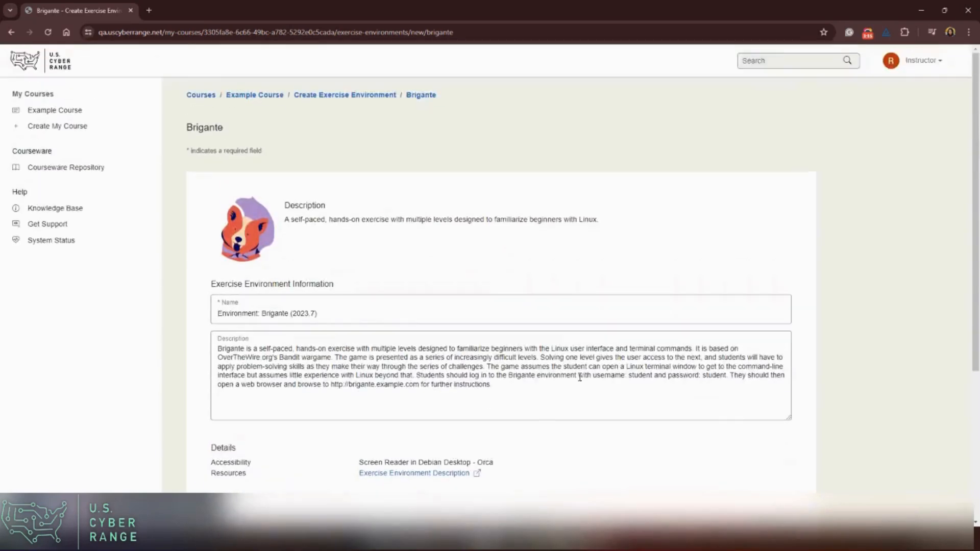
pyautogui.click(273, 96)
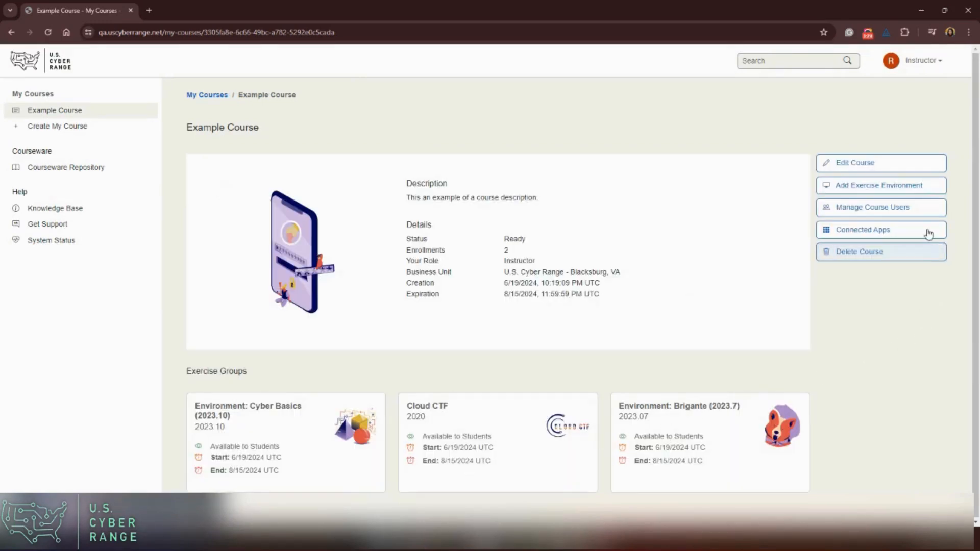
# Open Example Course's user management page and view the available role filters
pyautogui.click(869, 207)
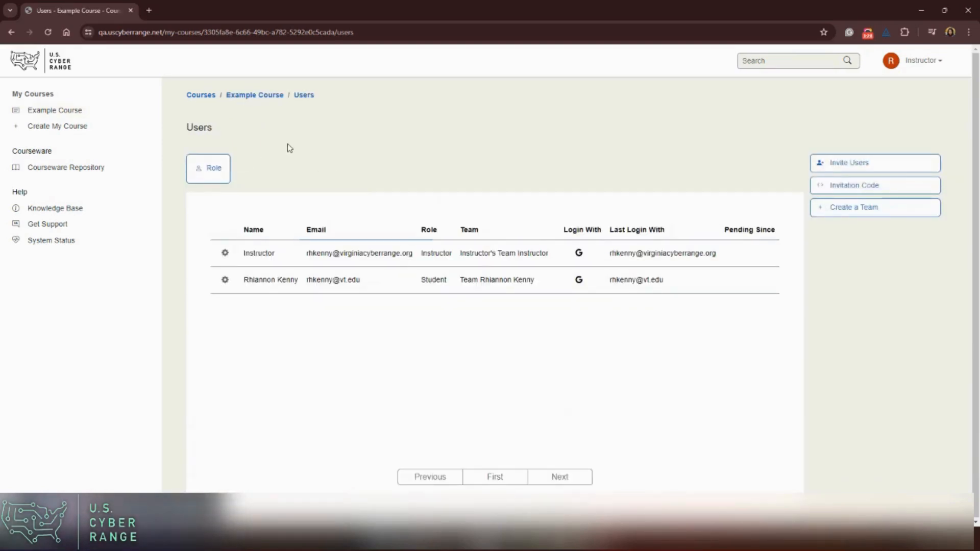
pyautogui.click(190, 176)
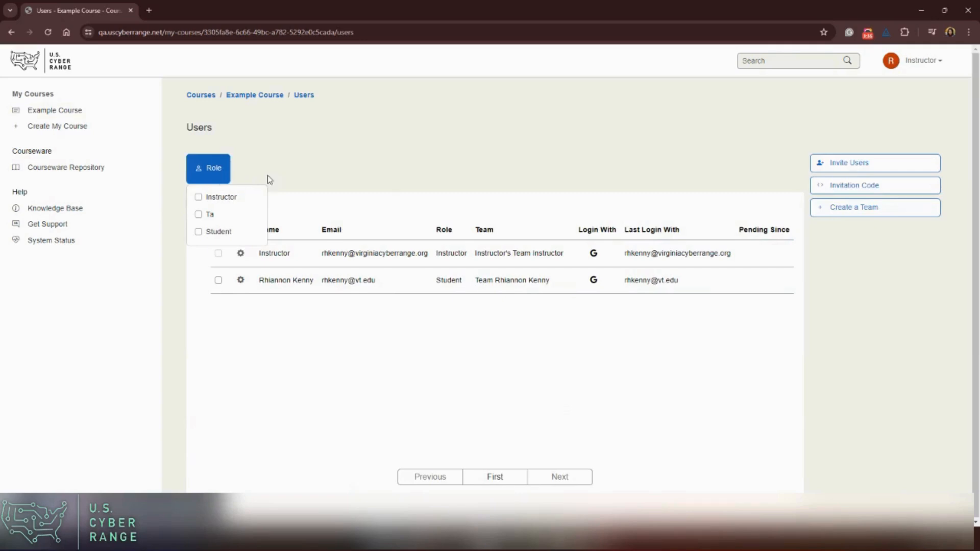
pyautogui.click(376, 152)
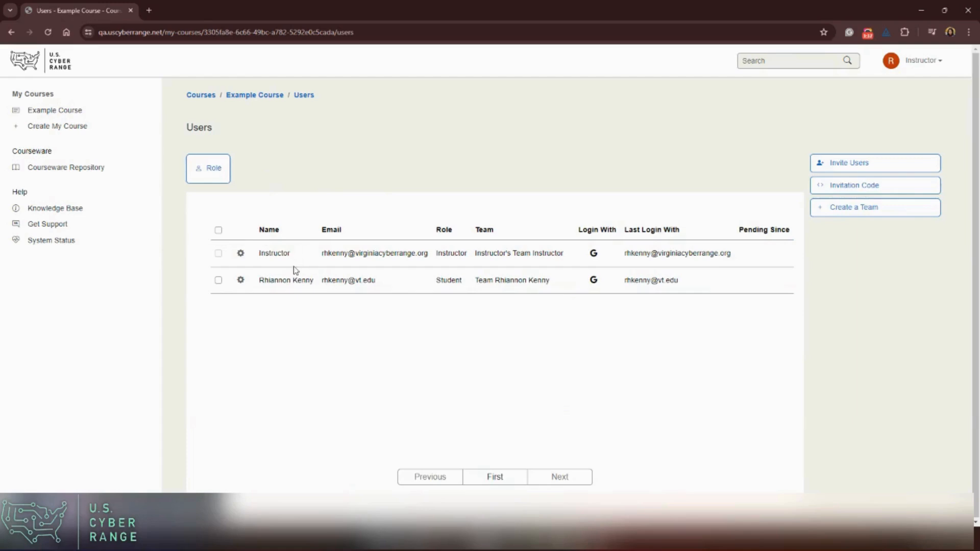
# View the student's profile from the course user list and return to the list
pyautogui.click(238, 283)
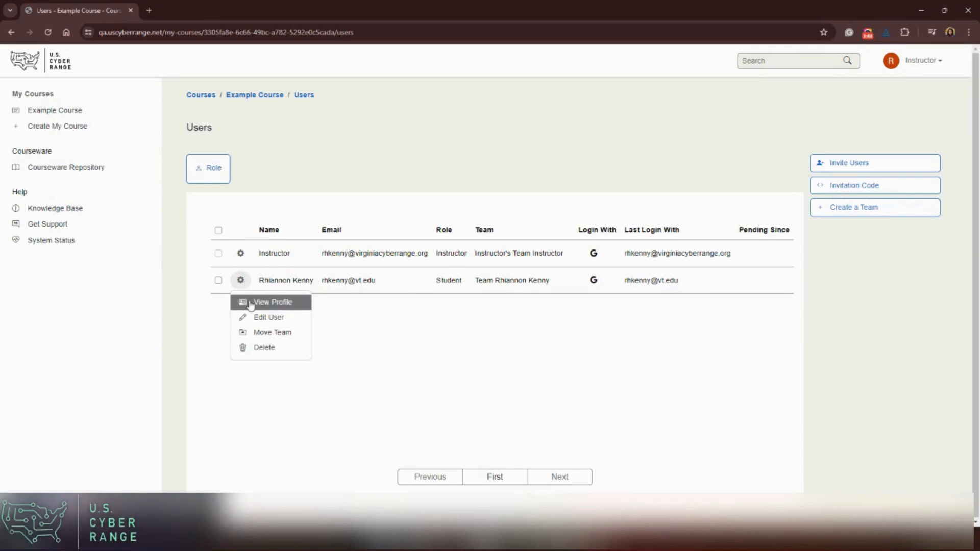
pyautogui.click(252, 302)
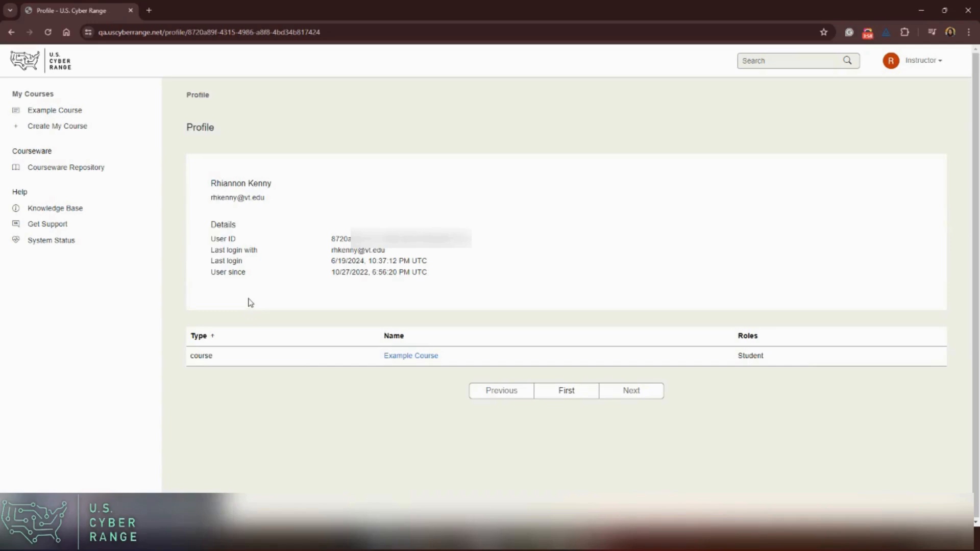
pyautogui.click(12, 33)
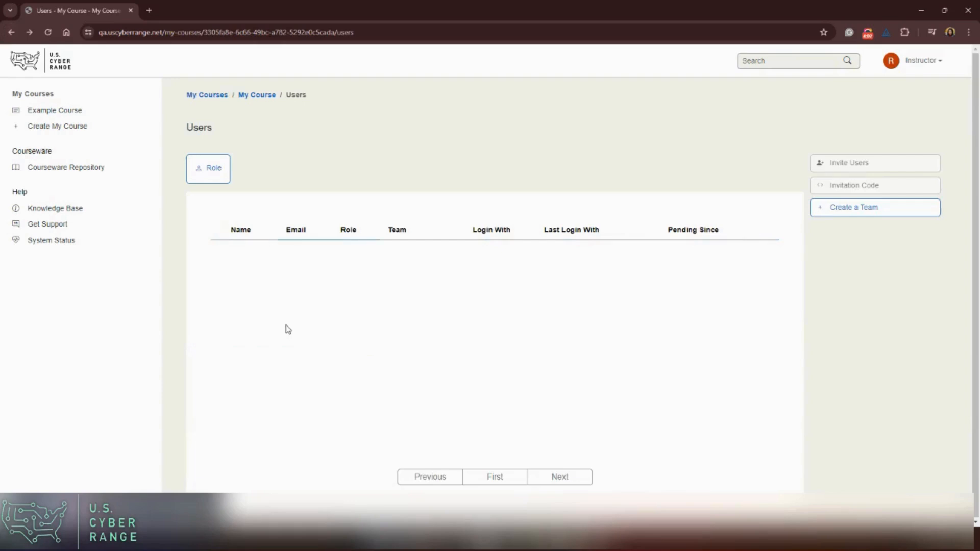
# Open the student's user details for editing, view the role choices, and close the form without saving
pyautogui.click(225, 281)
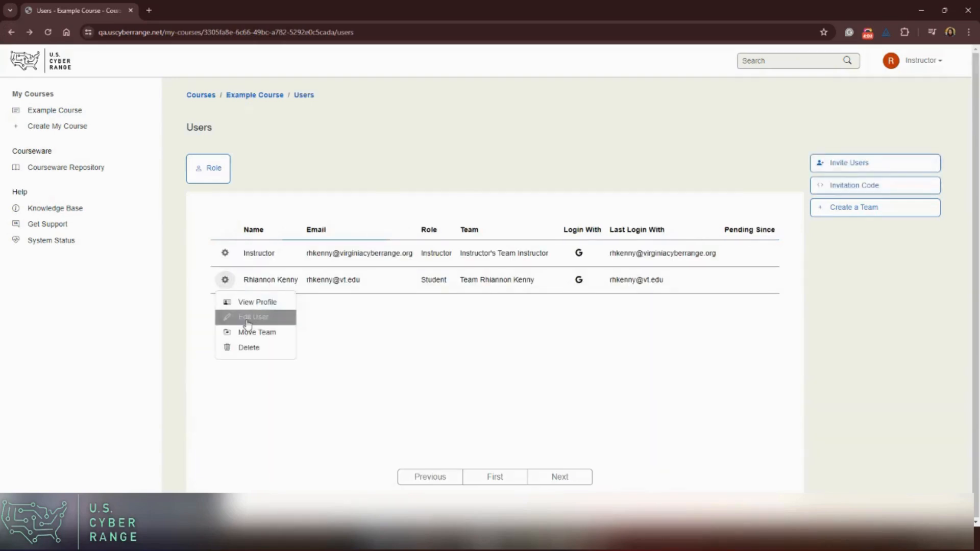
pyautogui.click(251, 317)
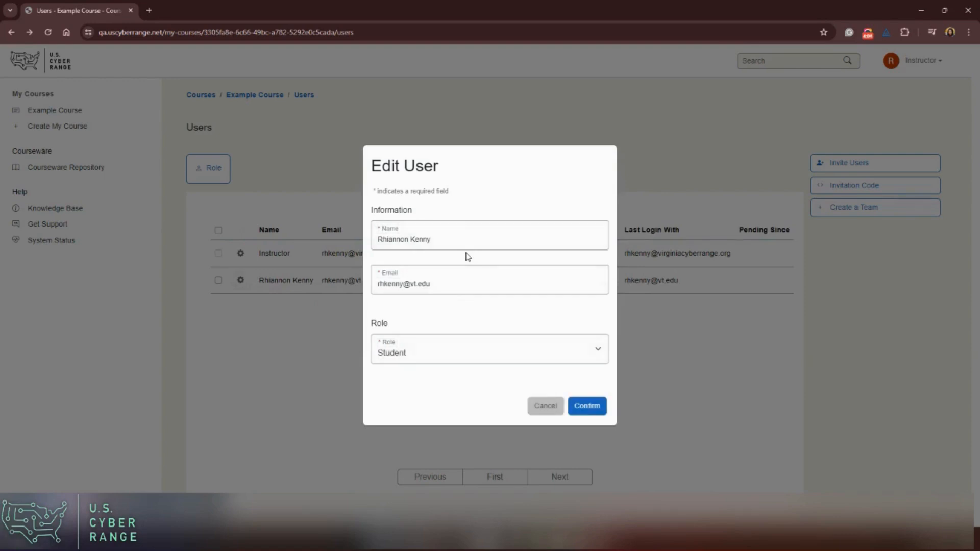
pyautogui.click(438, 353)
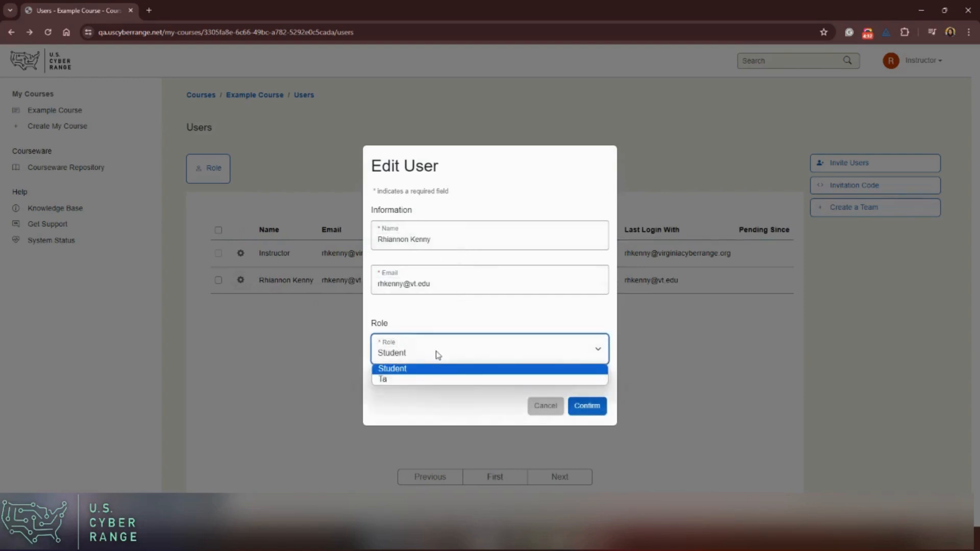
pyautogui.click(534, 408)
pyautogui.click(534, 409)
# View the confirmation for deleting the student from the course and cancel the deletion
pyautogui.click(241, 280)
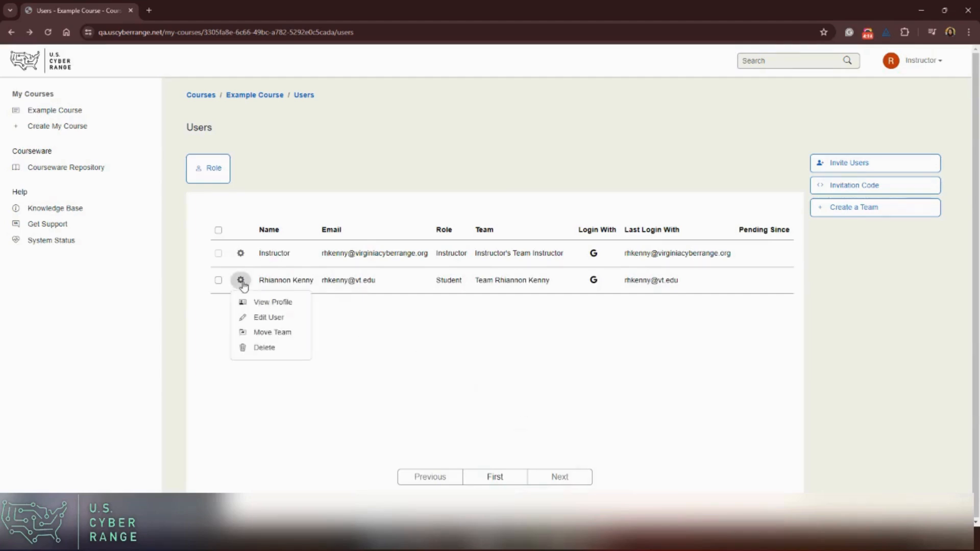
pyautogui.click(260, 347)
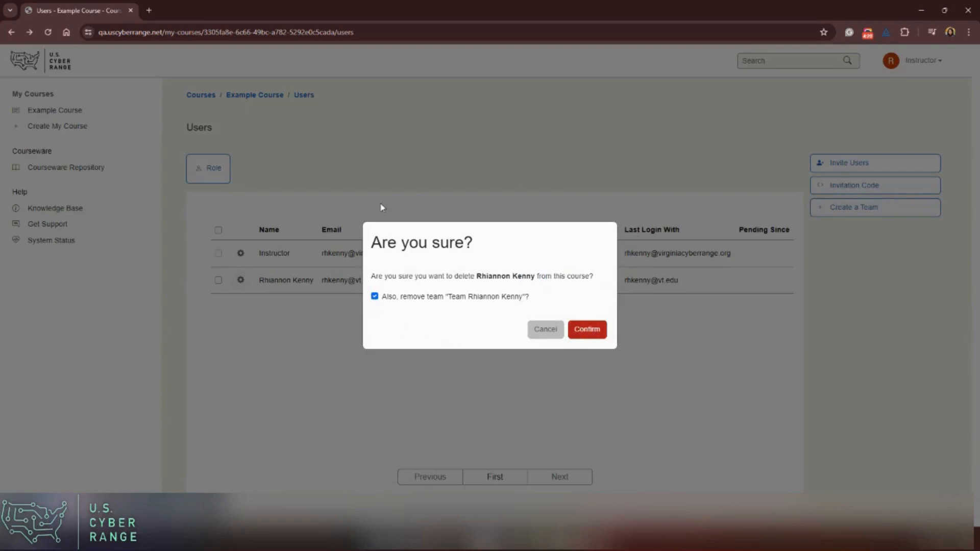
pyautogui.click(546, 331)
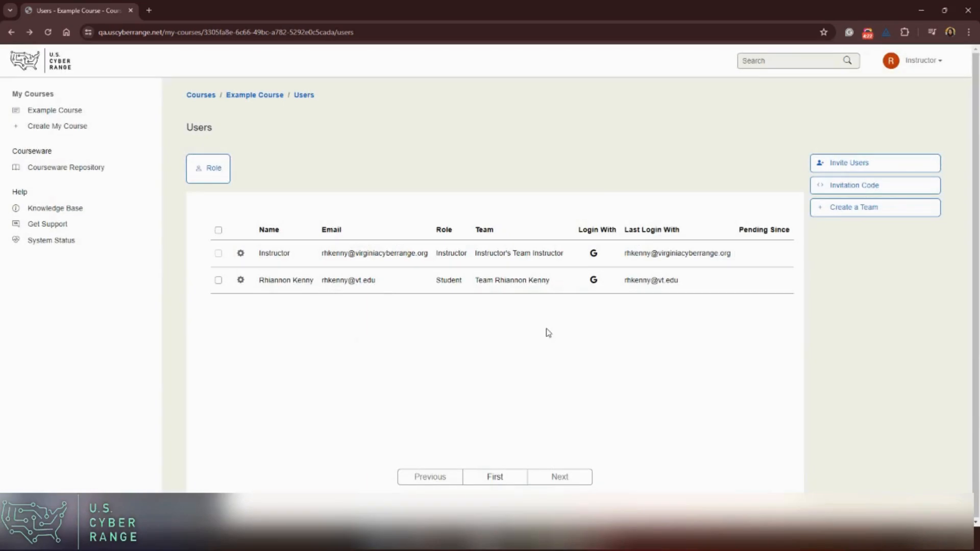
# View the single-user invitation form and the CSV, Google Classroom and Canvas import options, and return to the course user list
pyautogui.click(864, 173)
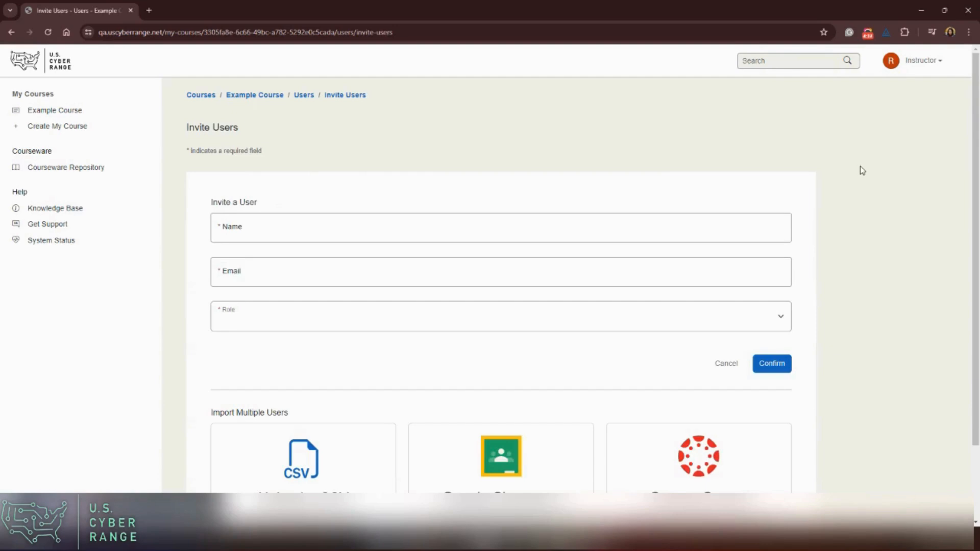
pyautogui.scroll(-2, 405, 350)
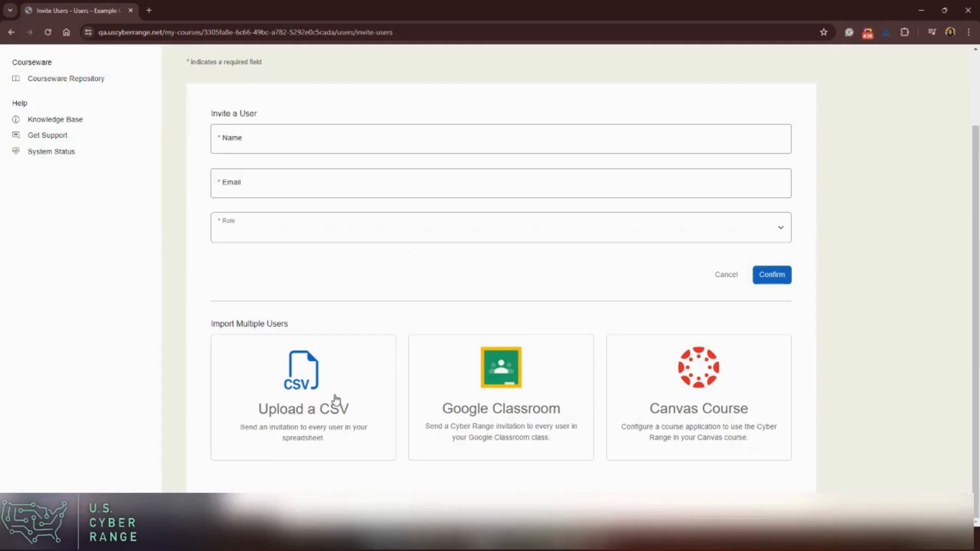
pyautogui.scroll(2, 333, 405)
pyautogui.click(299, 99)
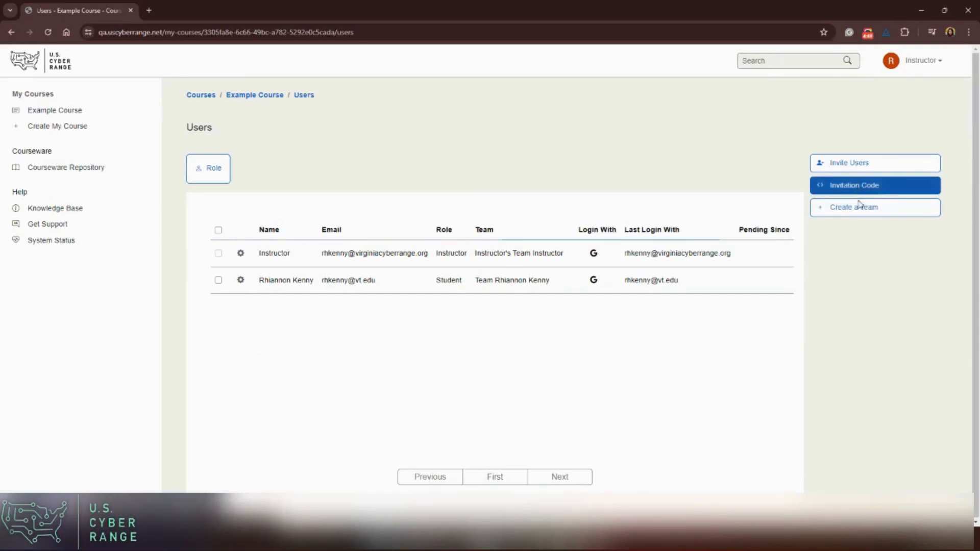
# Open Example Course's invitation code page and delete the existing invitation code
pyautogui.click(886, 188)
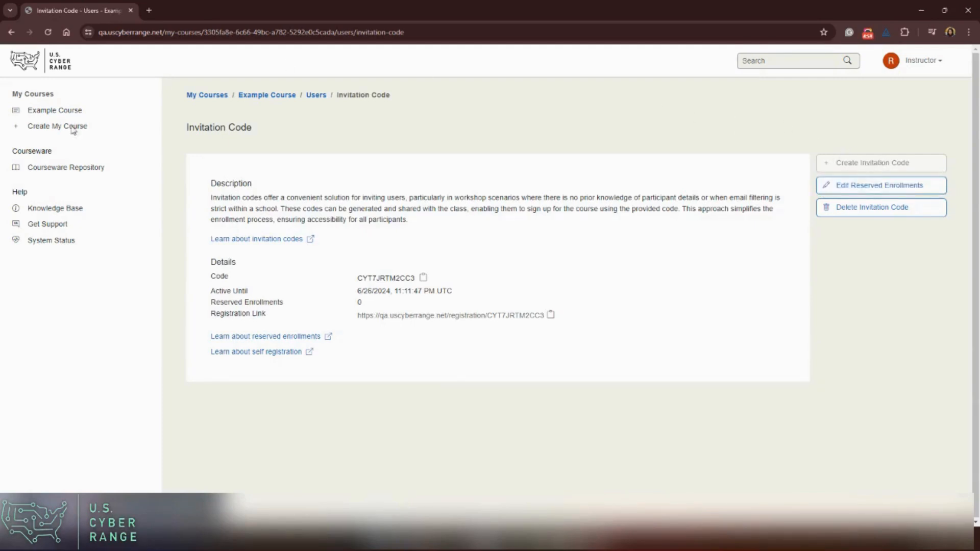
pyautogui.click(883, 212)
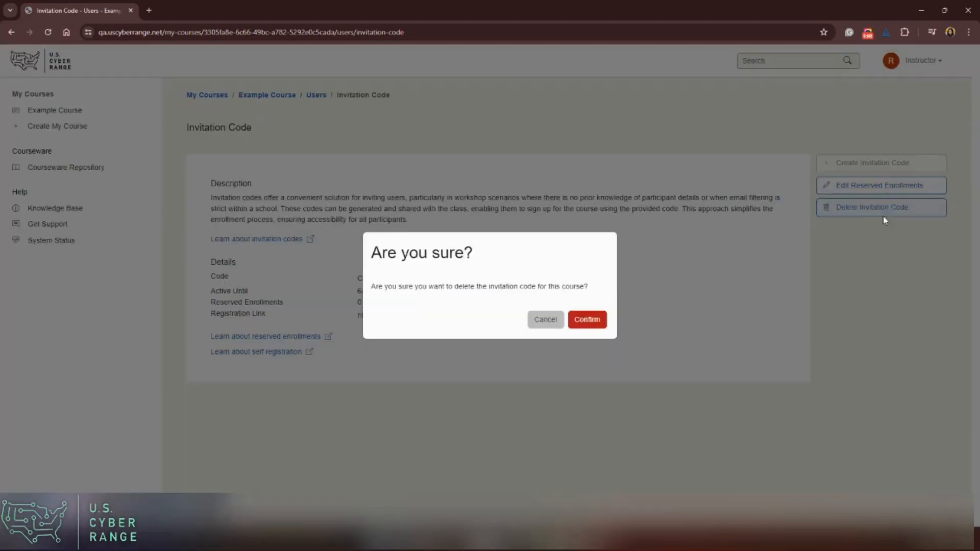
pyautogui.click(588, 318)
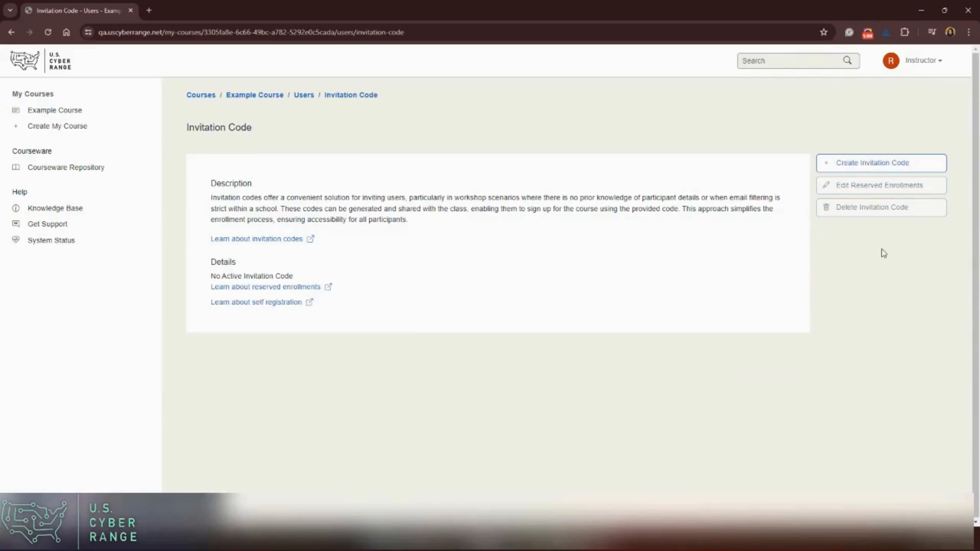
# Create a new invitation code for Example Course and copy it to the clipboard
pyautogui.click(875, 162)
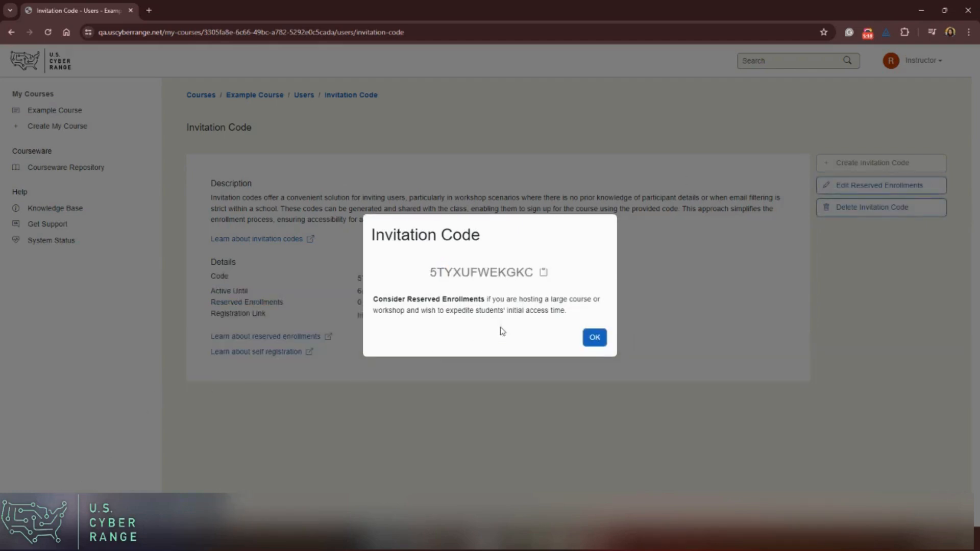
pyautogui.click(543, 272)
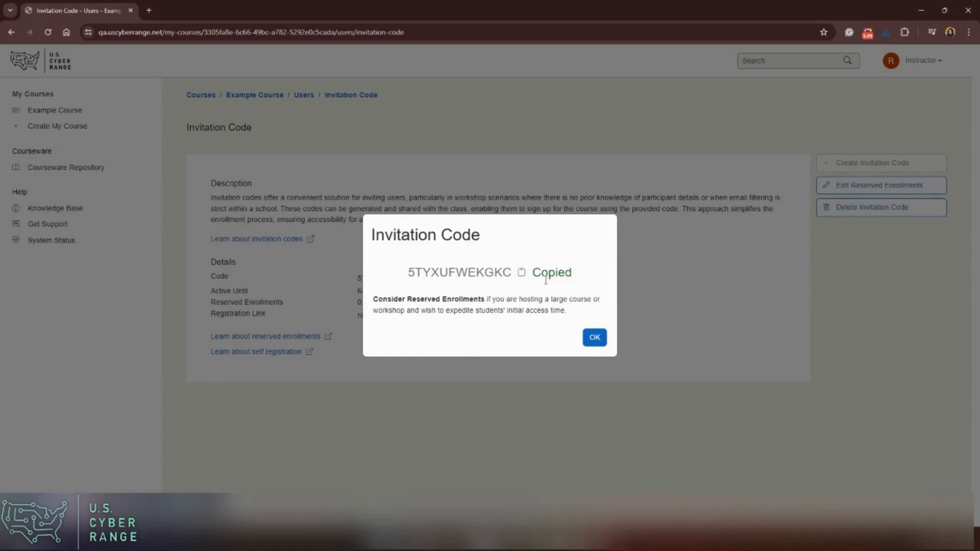
pyautogui.click(596, 338)
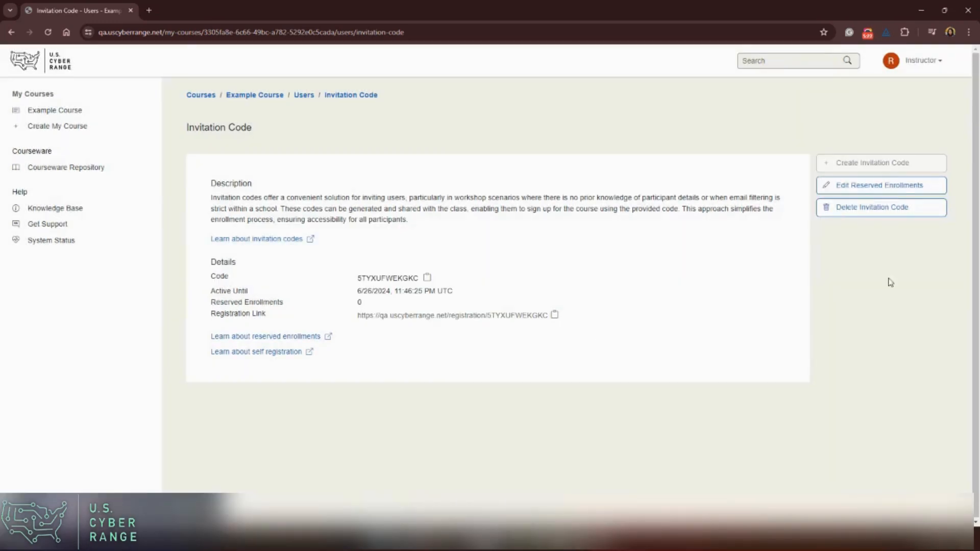
# View the reserved enrollments form, cancel it without changes, and return to the course user list
pyautogui.click(899, 188)
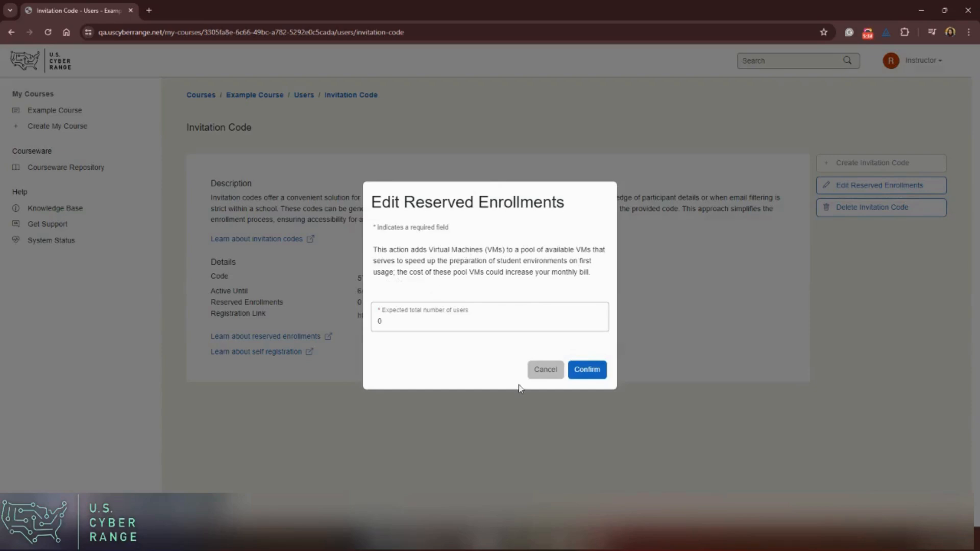
pyautogui.click(542, 375)
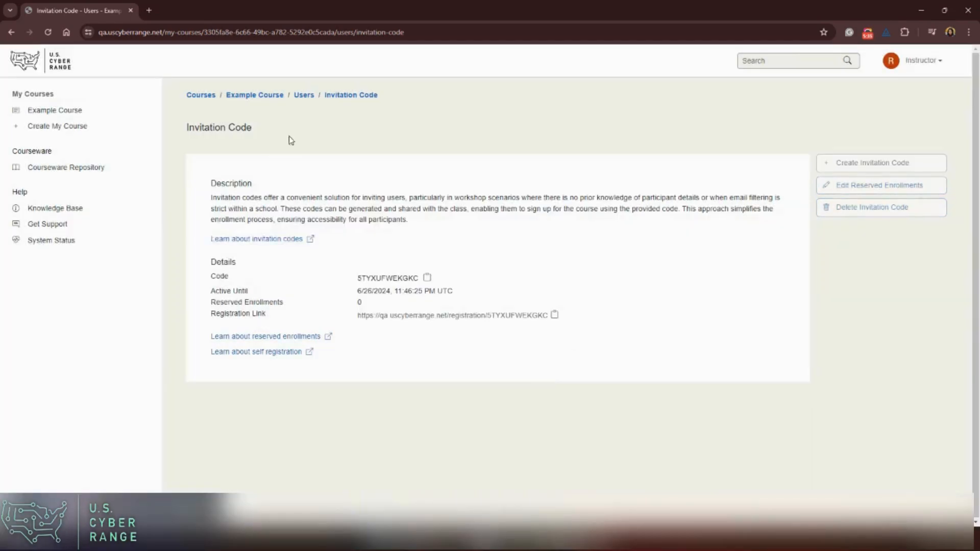
pyautogui.click(304, 95)
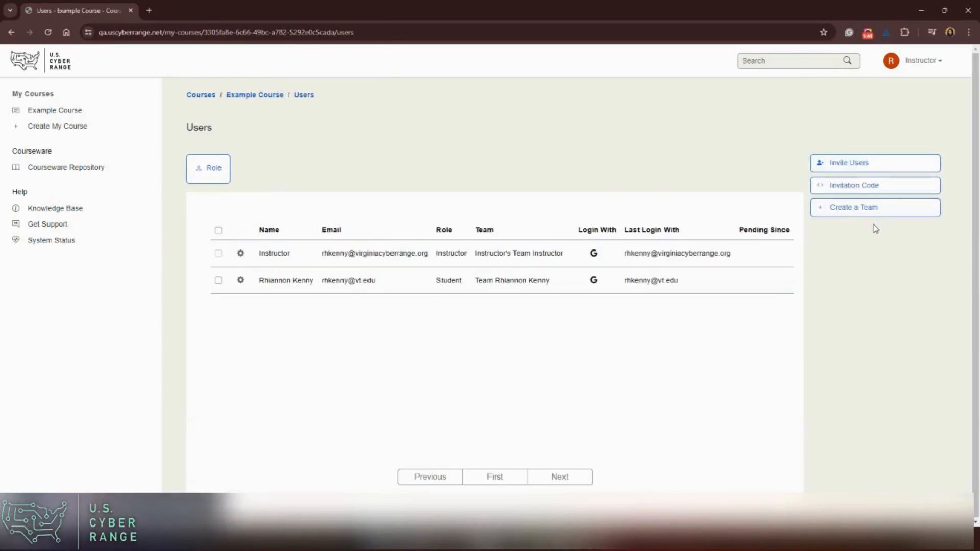
# View Example Course's connected applications and return to the course page
pyautogui.click(254, 97)
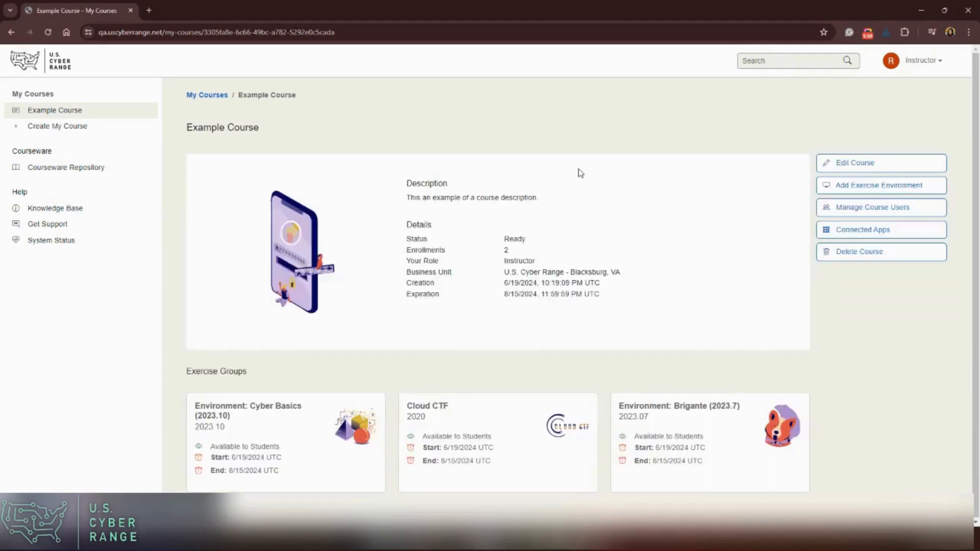
pyautogui.click(897, 233)
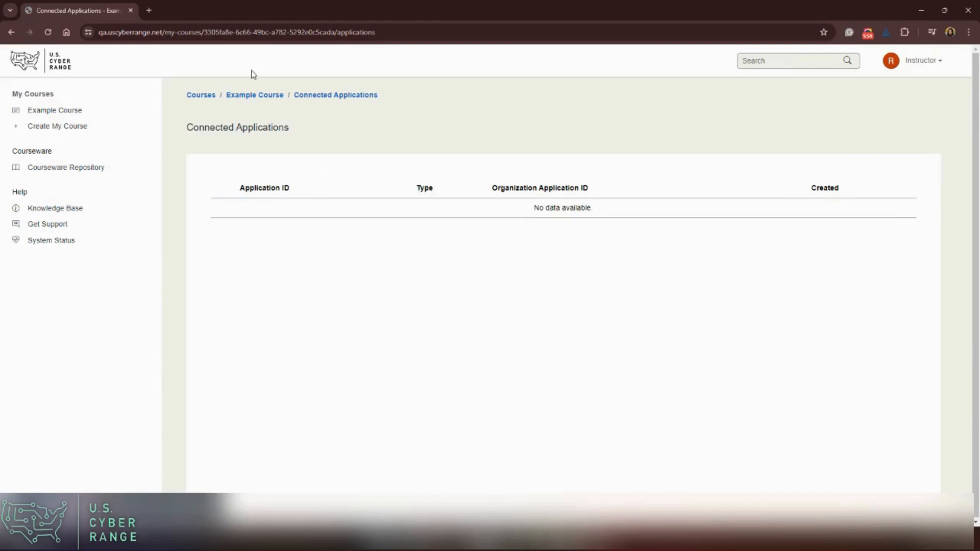
pyautogui.click(268, 96)
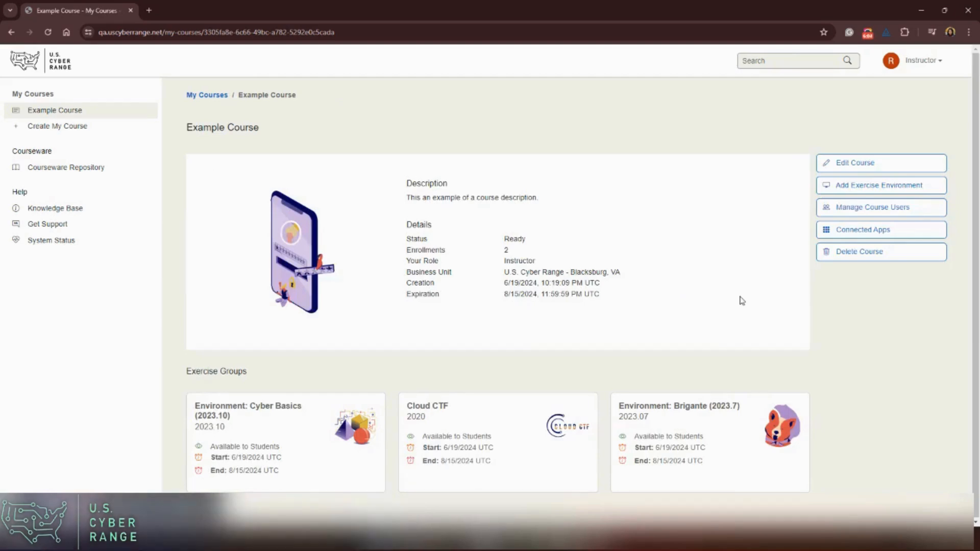
# View the confirmation for deleting Example Course and cancel the deletion
pyautogui.click(841, 253)
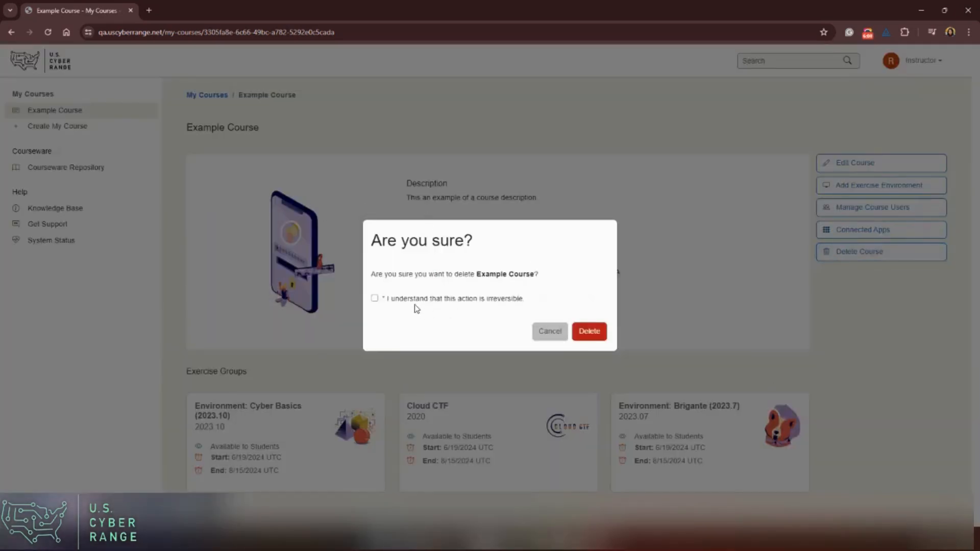
pyautogui.click(550, 337)
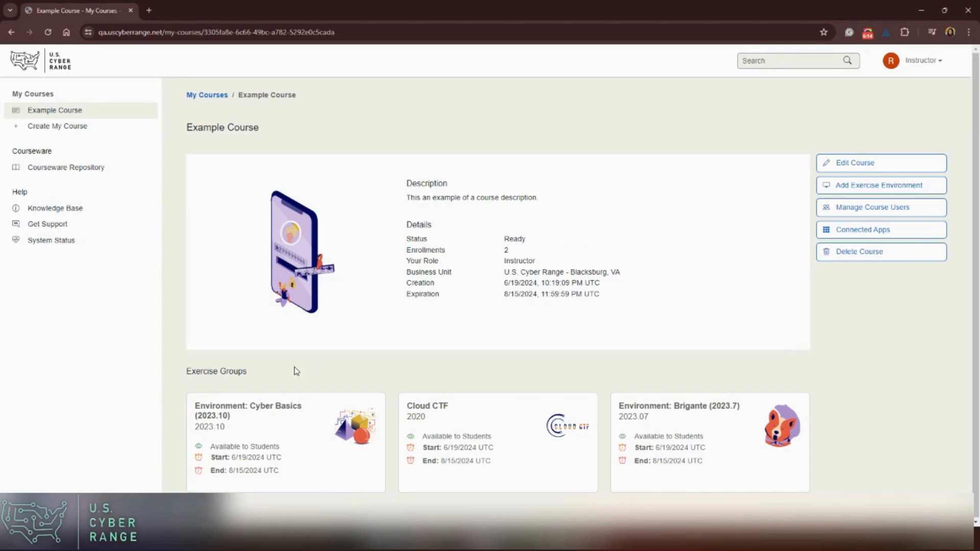
# Open the Cyber Basics (2023.10) environment, view its editable details, and return to the environment page without saving
pyautogui.click(302, 430)
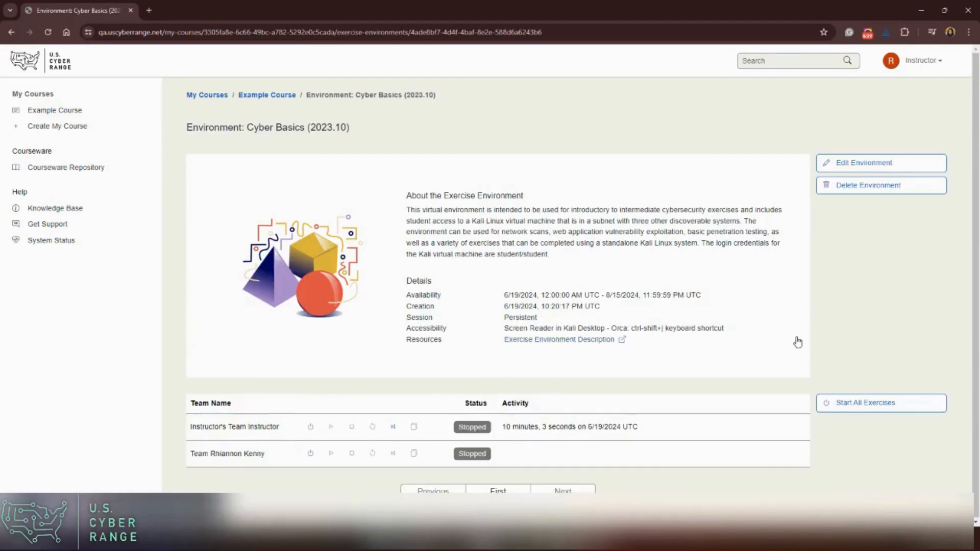
pyautogui.click(864, 163)
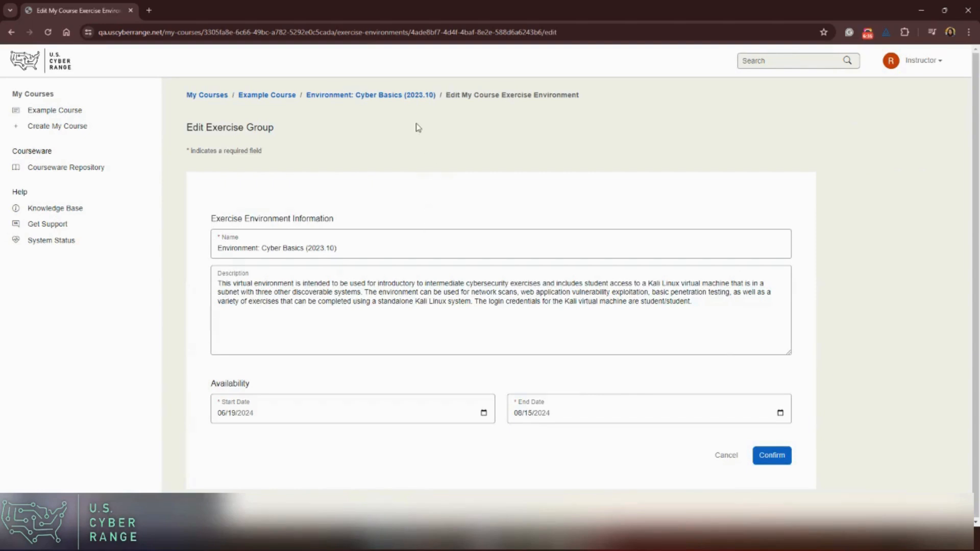
pyautogui.click(415, 95)
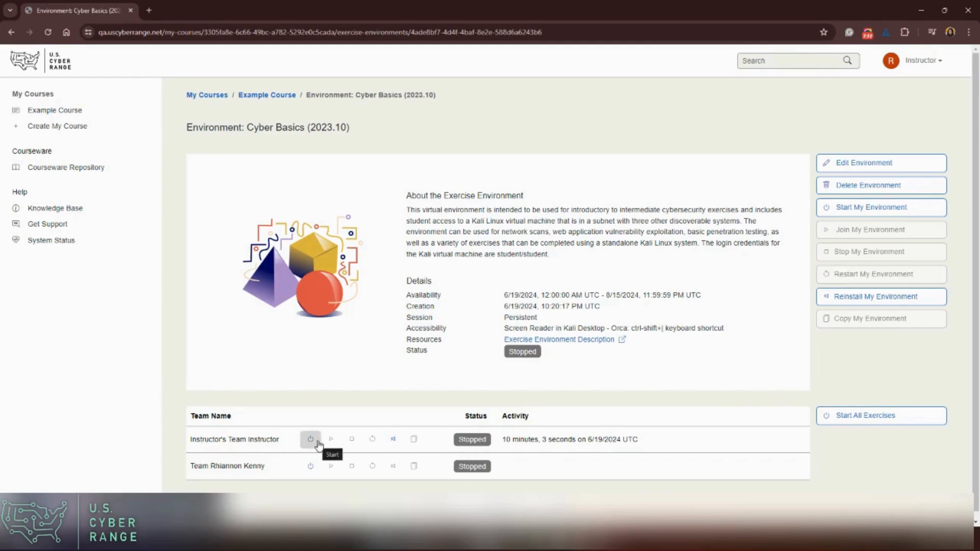
# Start all exercises in the Cyber Basics environment and join the instructor team's environment
pyautogui.click(917, 416)
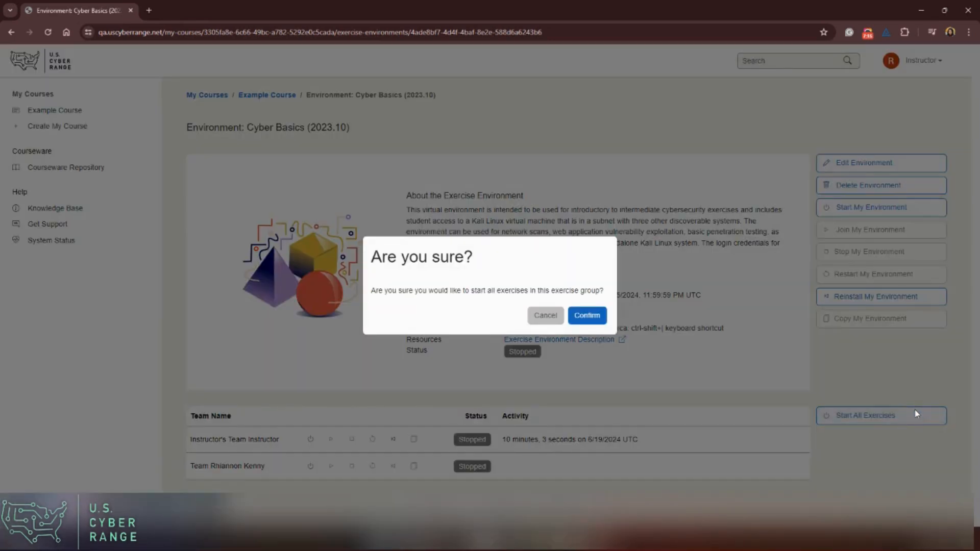
pyautogui.click(576, 317)
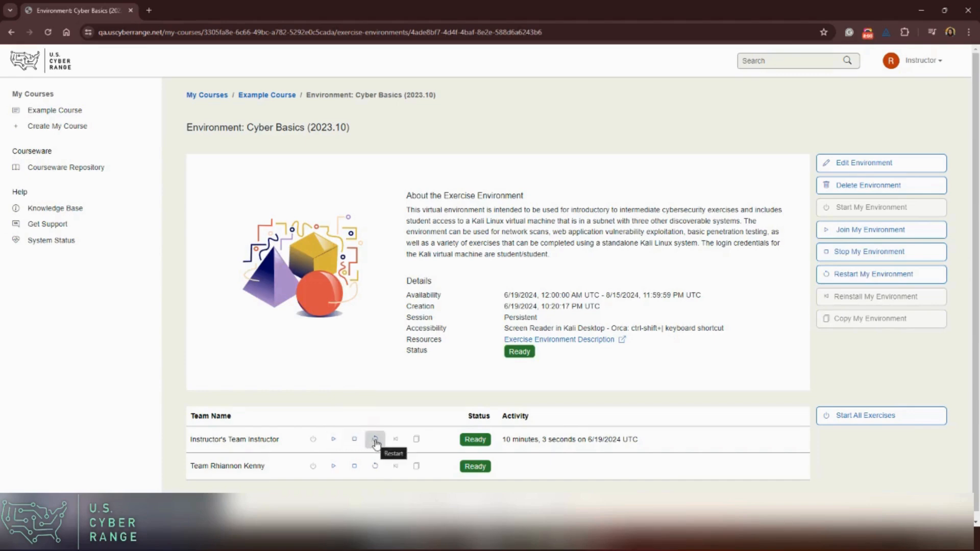
pyautogui.click(335, 444)
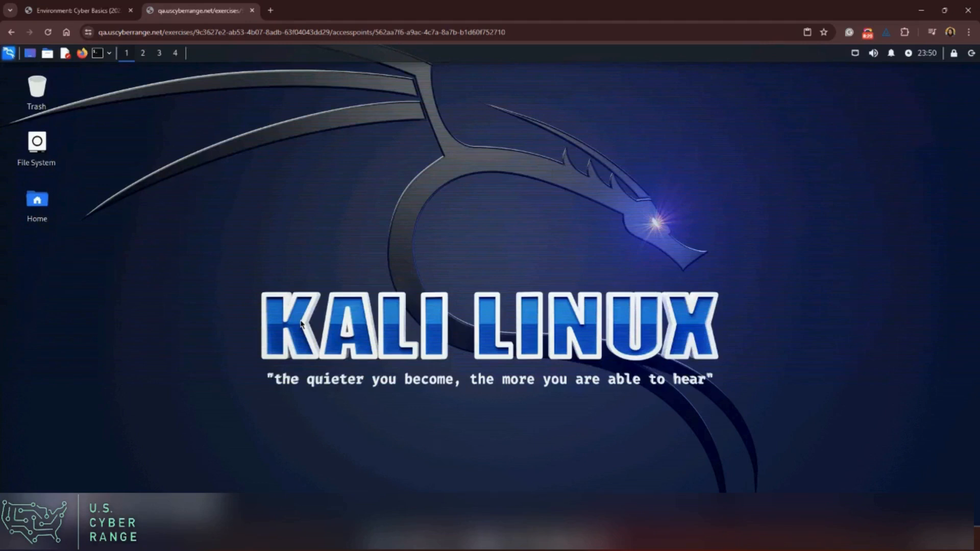
# Open a terminal on the Kali desktop, run whoami, and switch to root with sudo su
pyautogui.click(97, 53)
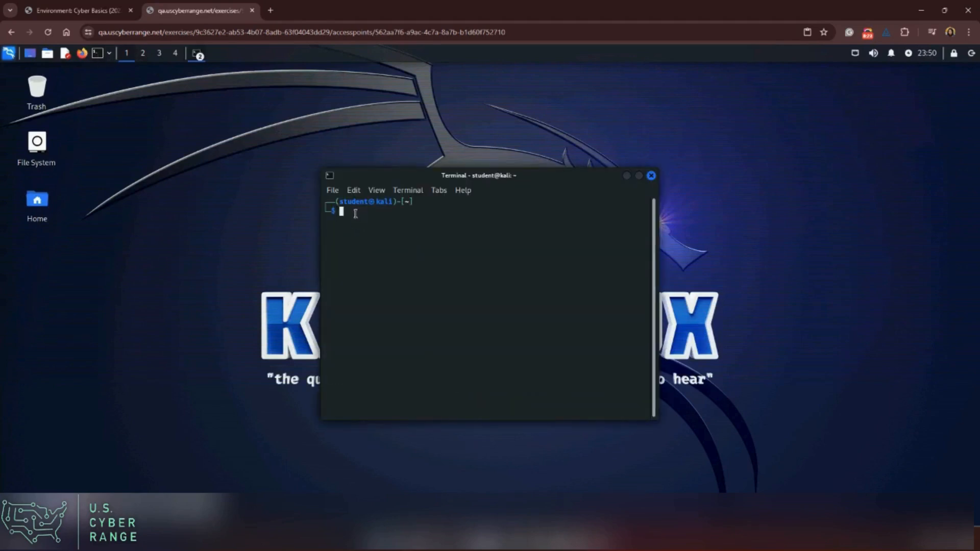
pyautogui.write('whoami')
pyautogui.press('Return')
pyautogui.write('sudo su')
pyautogui.press('Return')
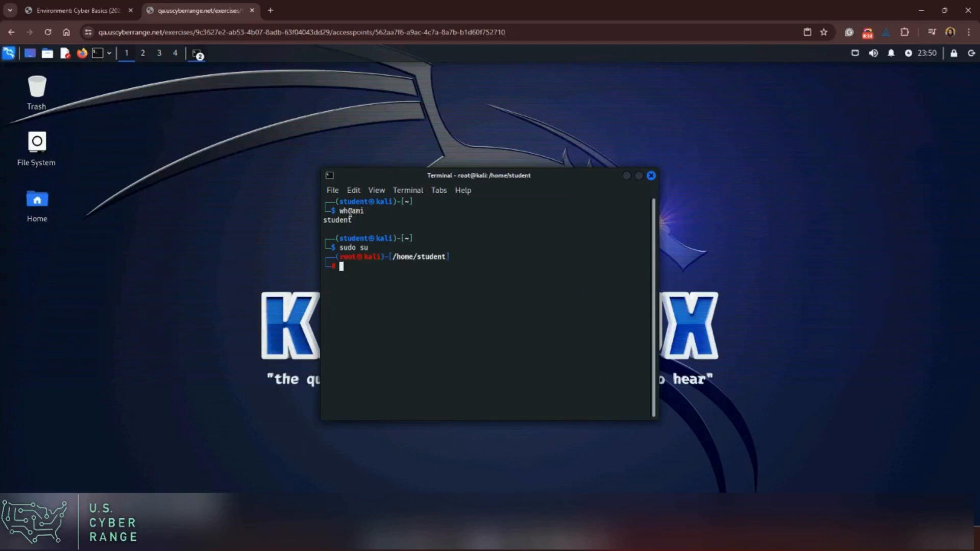
# Launch Firefox in Kali with a new session, view the Kali homepage, and close the browser windows
pyautogui.click(83, 54)
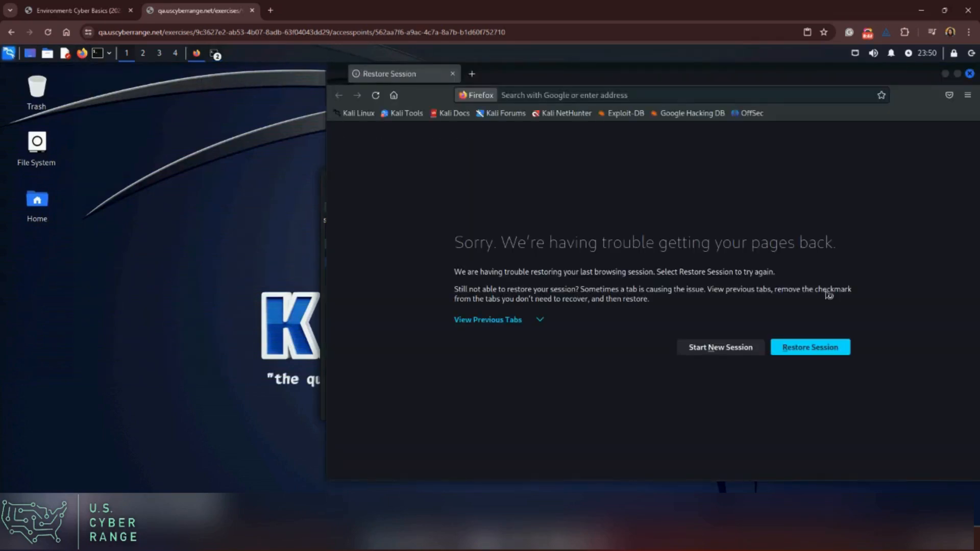
pyautogui.click(735, 348)
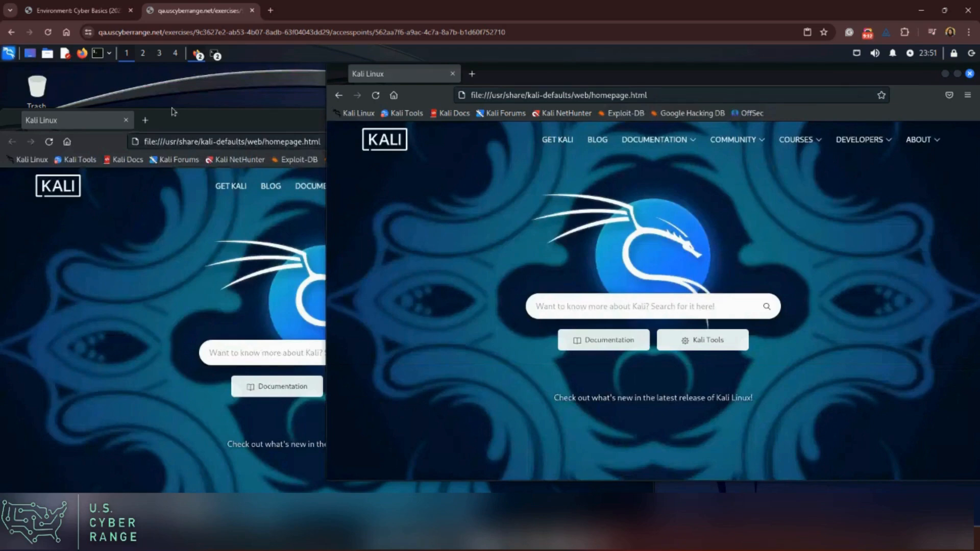
pyautogui.click(970, 74)
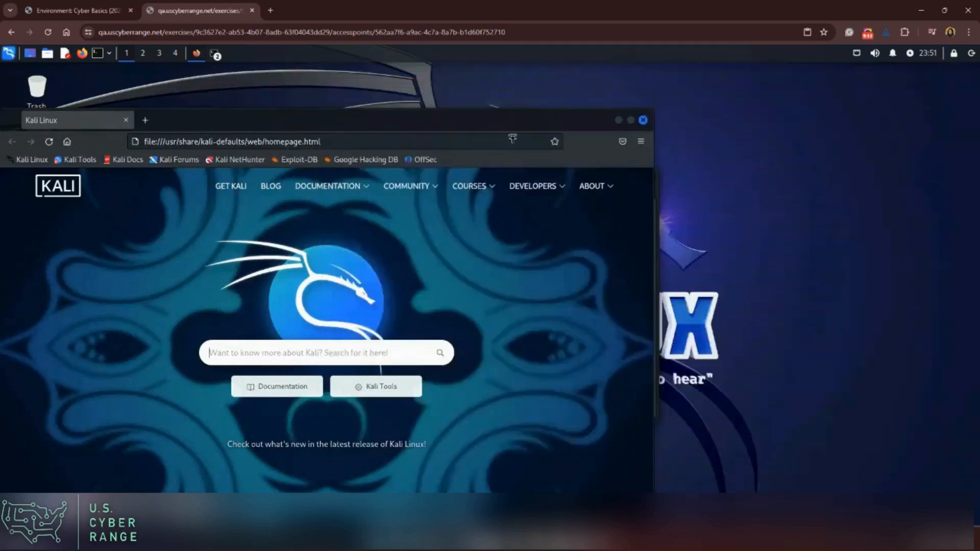
pyautogui.click(644, 121)
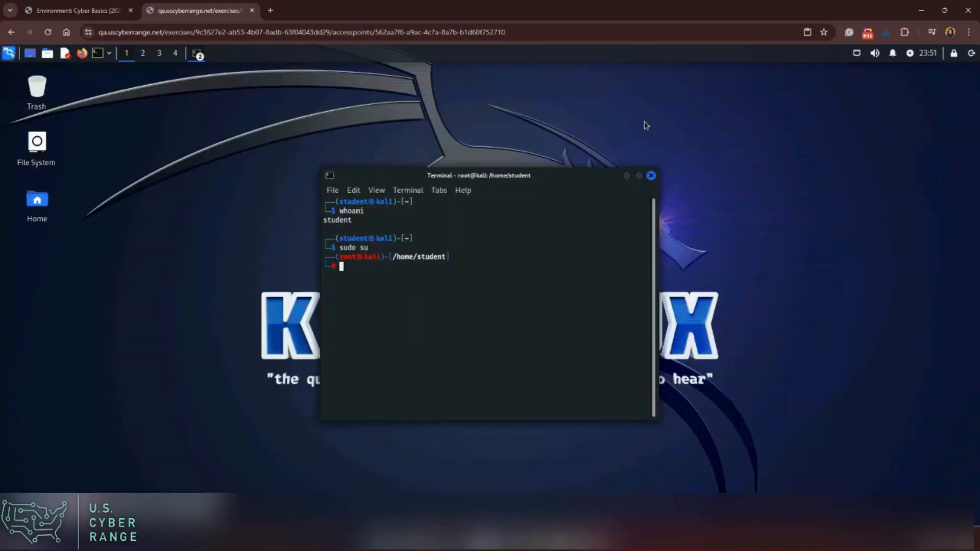
# Minimize and restore the open windows on the Kali desktop, and view the applications menu from the cleared desktop
pyautogui.click(666, 113)
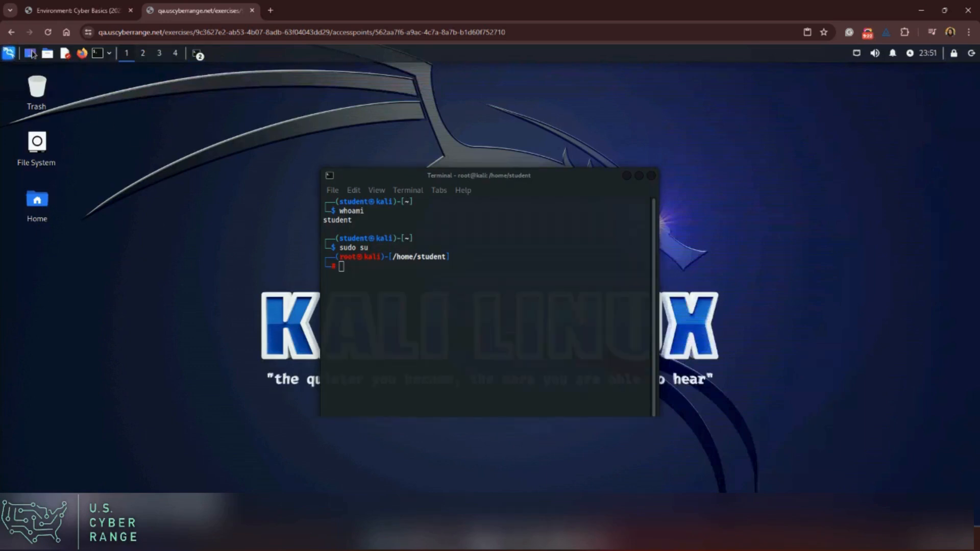
pyautogui.click(32, 54)
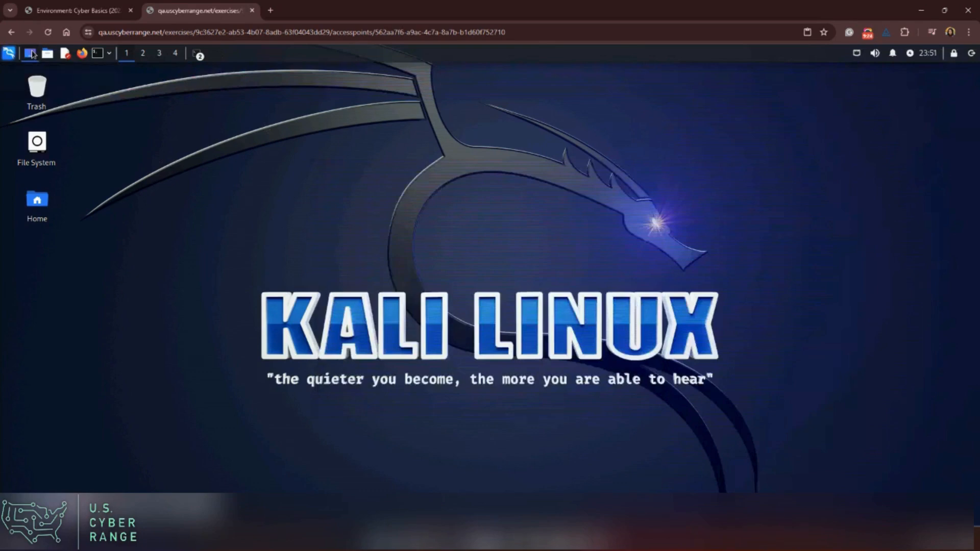
pyautogui.click(32, 54)
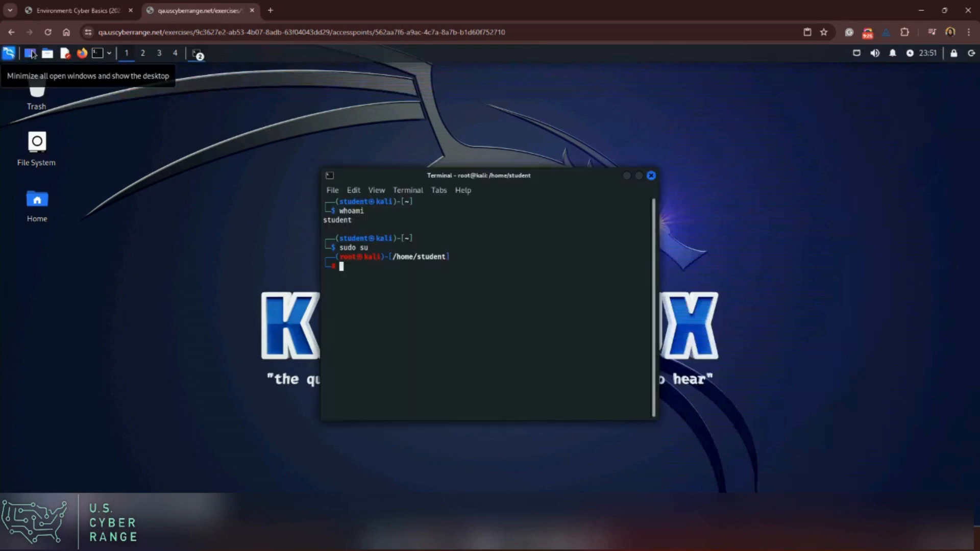
pyautogui.click(32, 55)
pyautogui.click(10, 54)
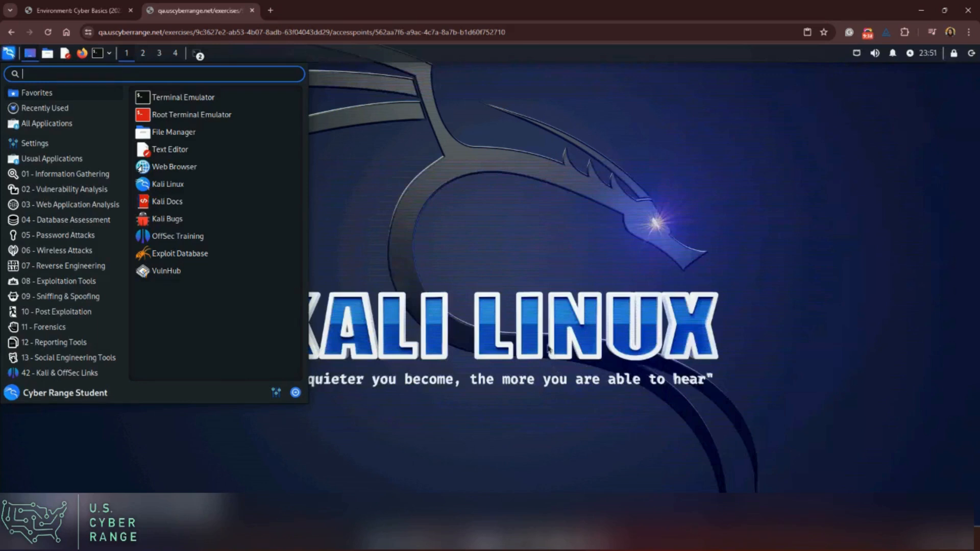
# Leave the Kali desktop to stop both teams' Cyber Basics environments, and return to the My Courses page
pyautogui.click(252, 10)
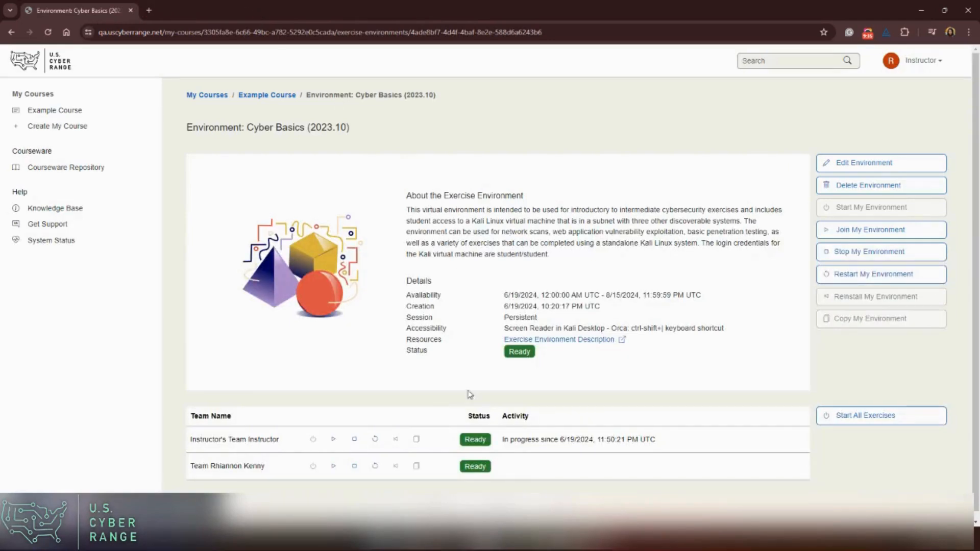
pyautogui.click(355, 440)
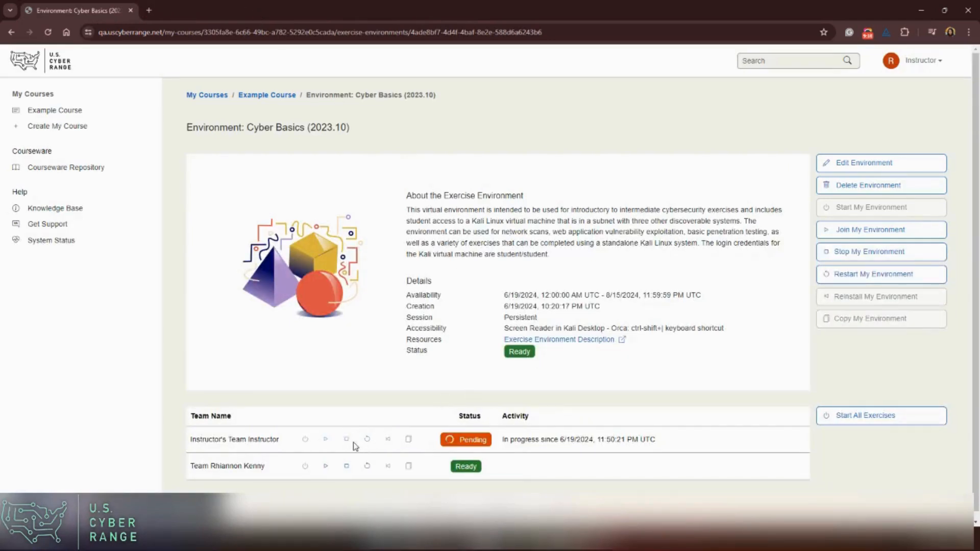
pyautogui.click(347, 466)
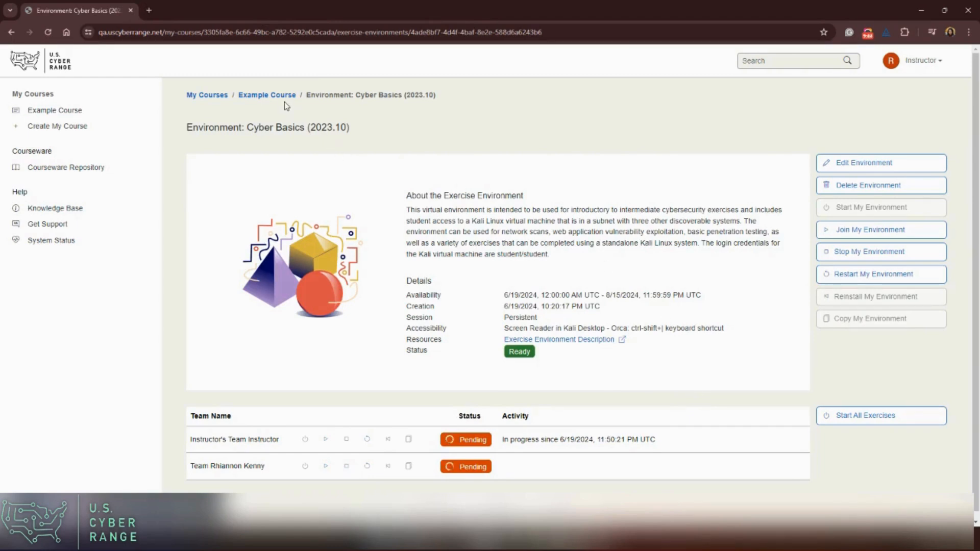
pyautogui.click(200, 97)
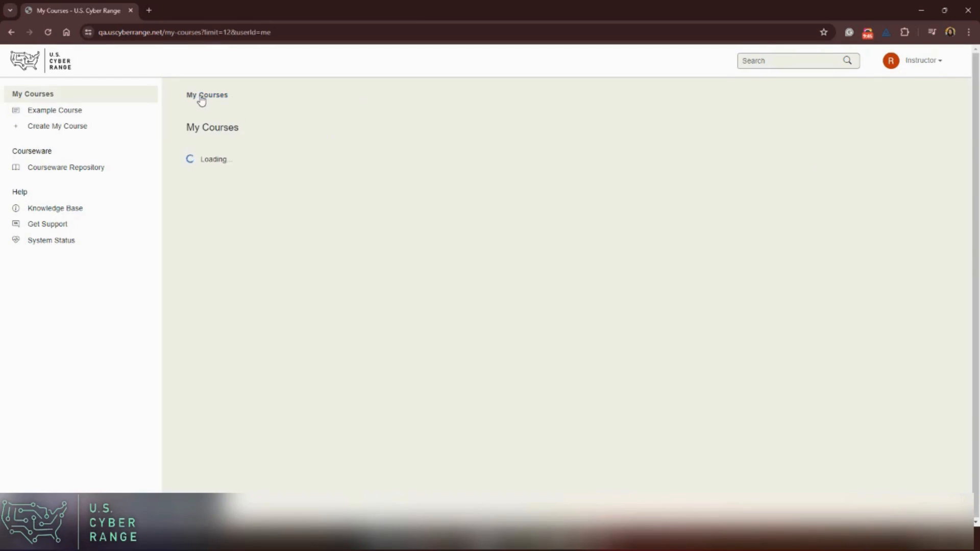